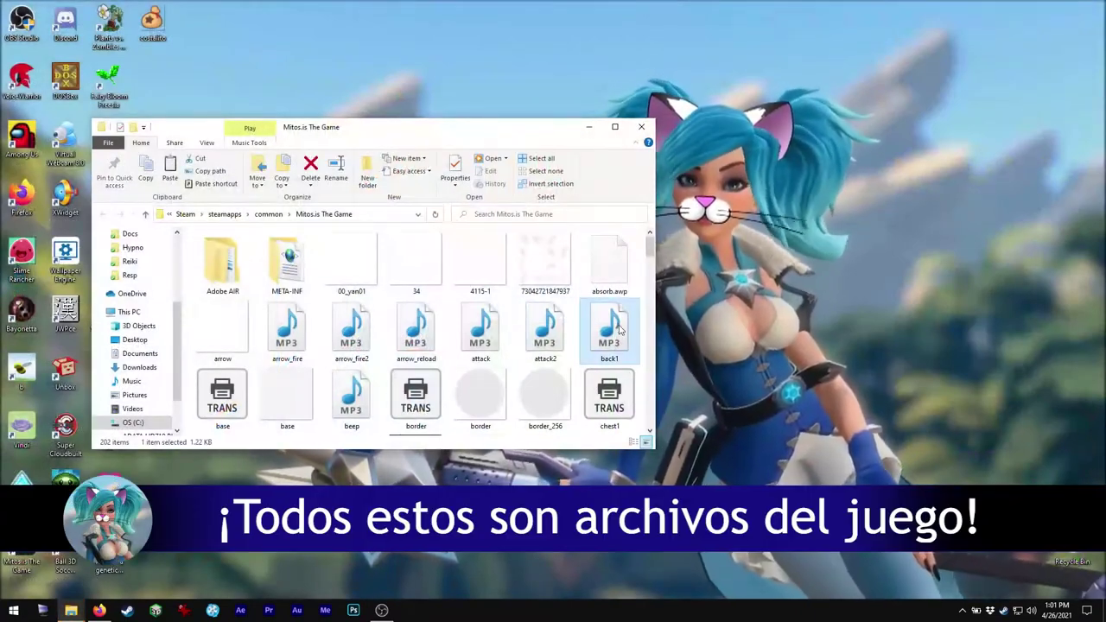
Look through the Mitos.is The Game folder to examine its image, sound and data files
key(Left)
key(Left)
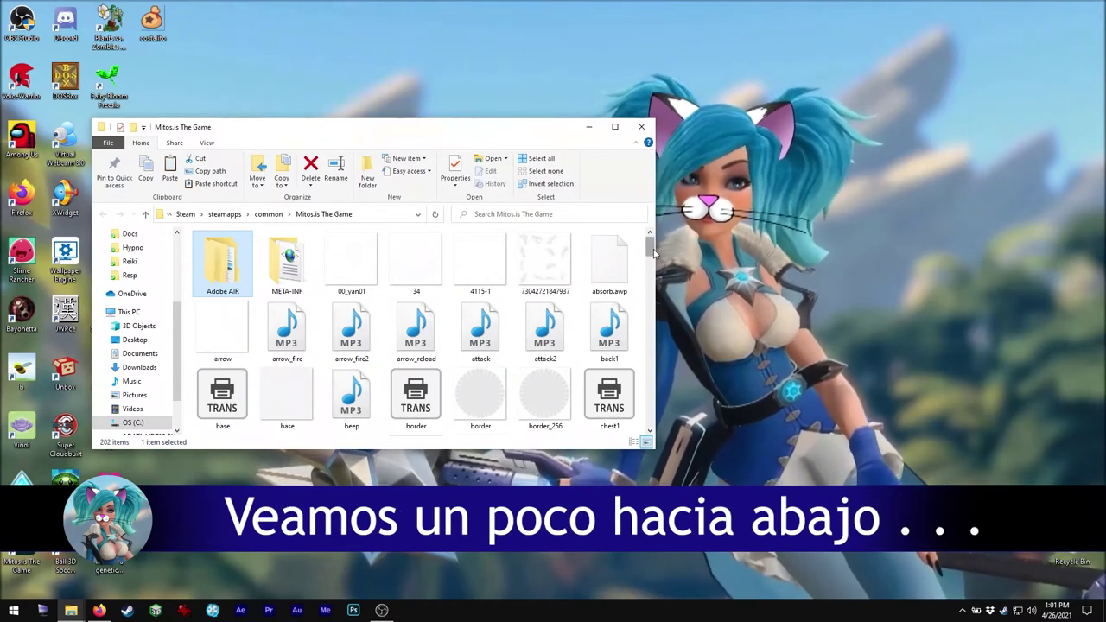
drag(652, 250, 649, 383)
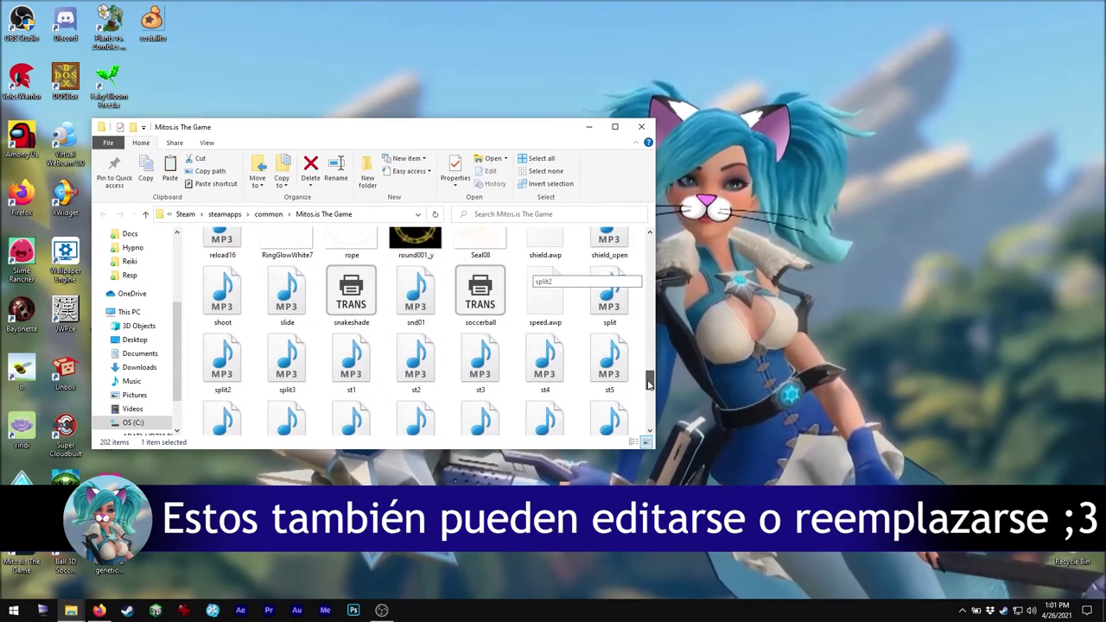
click(362, 380)
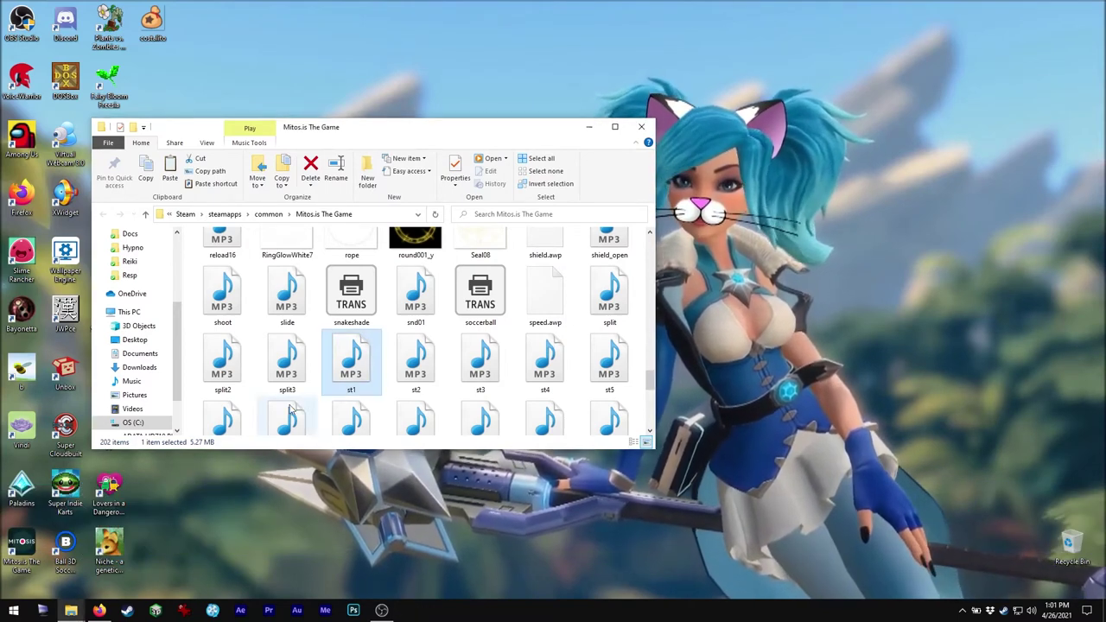
click(425, 306)
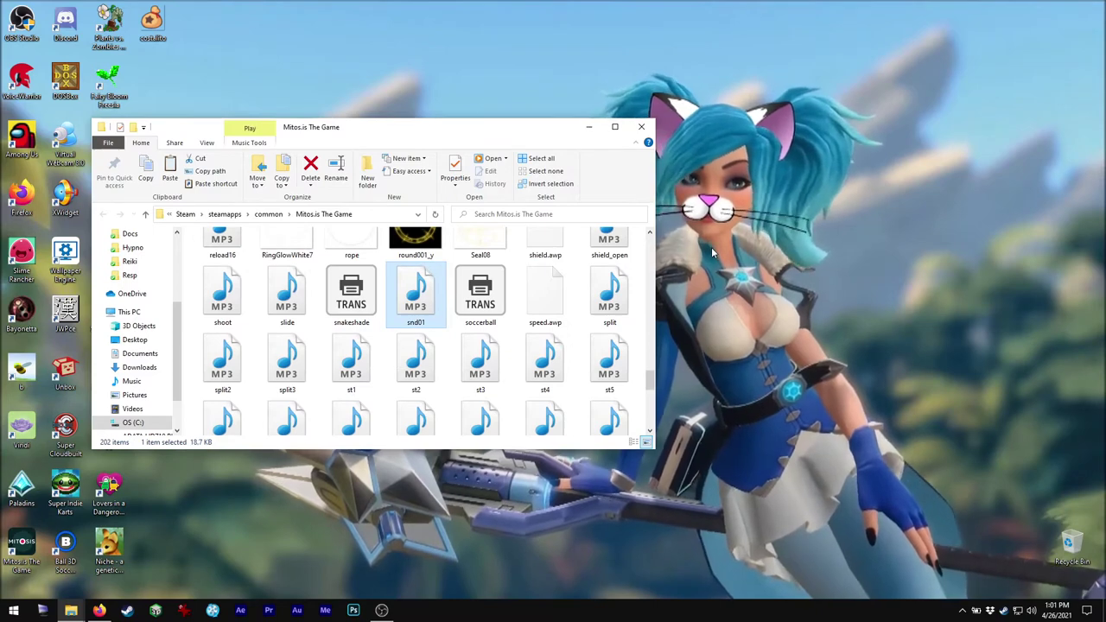
key(Up)
key(Up)
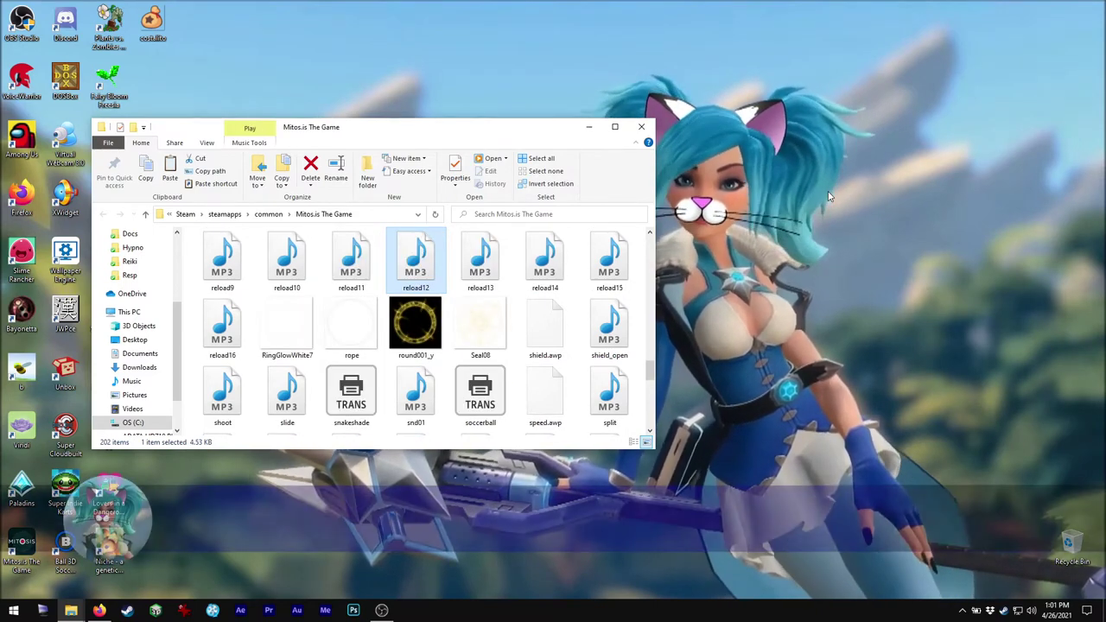
key(Down)
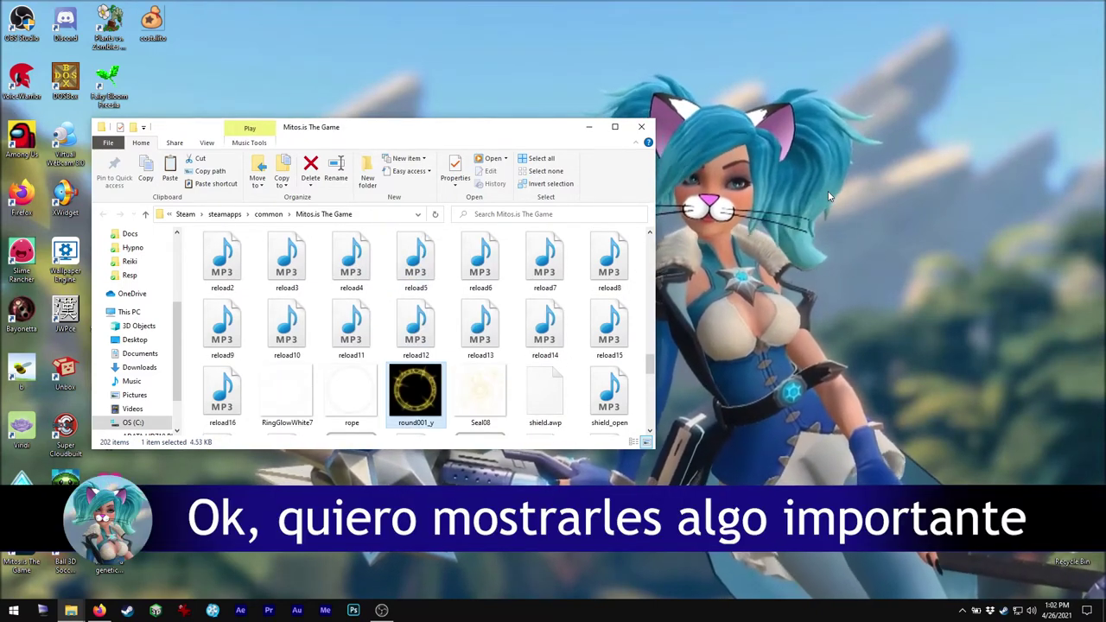
key(Down)
scroll(415, 336, up, 5)
Make backup copies of both light_virus files in the same game folder
click(416, 335)
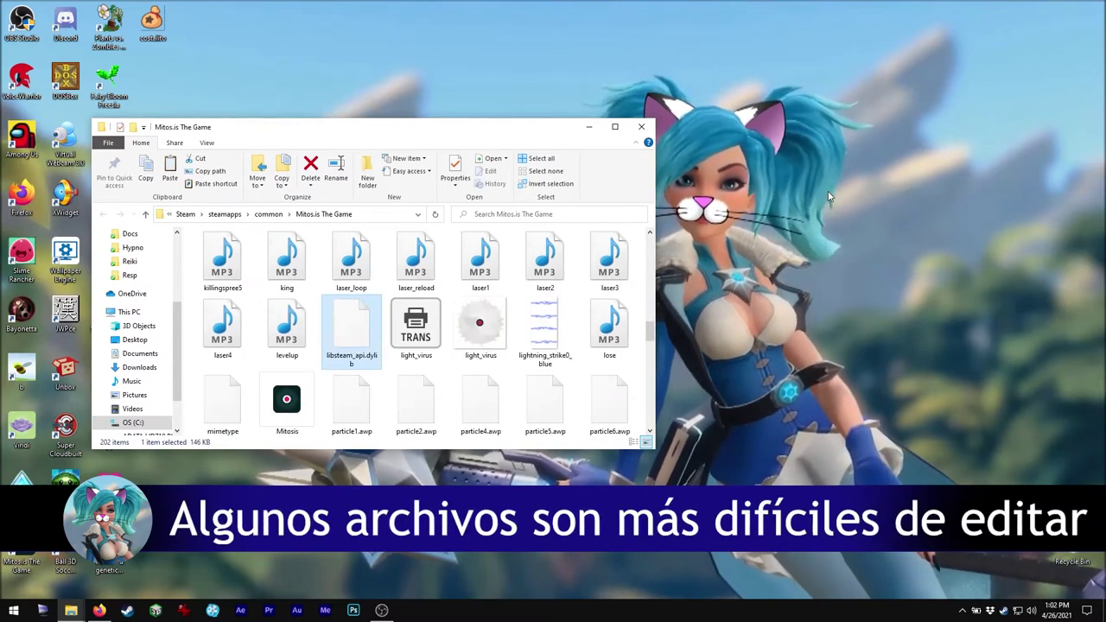
ctrl+click(482, 332)
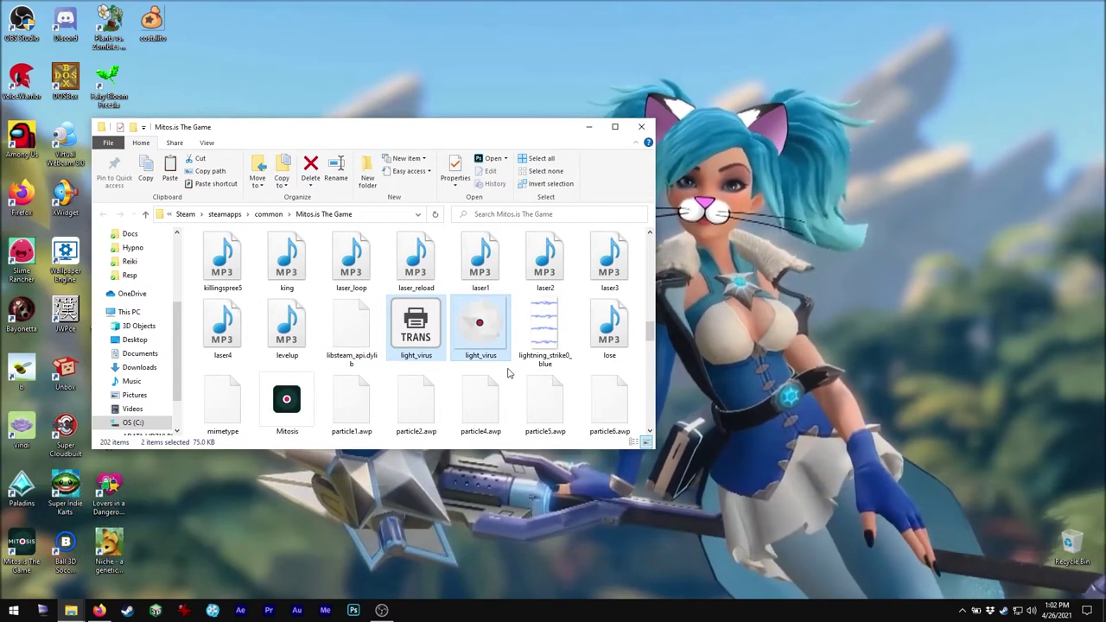
click(481, 346)
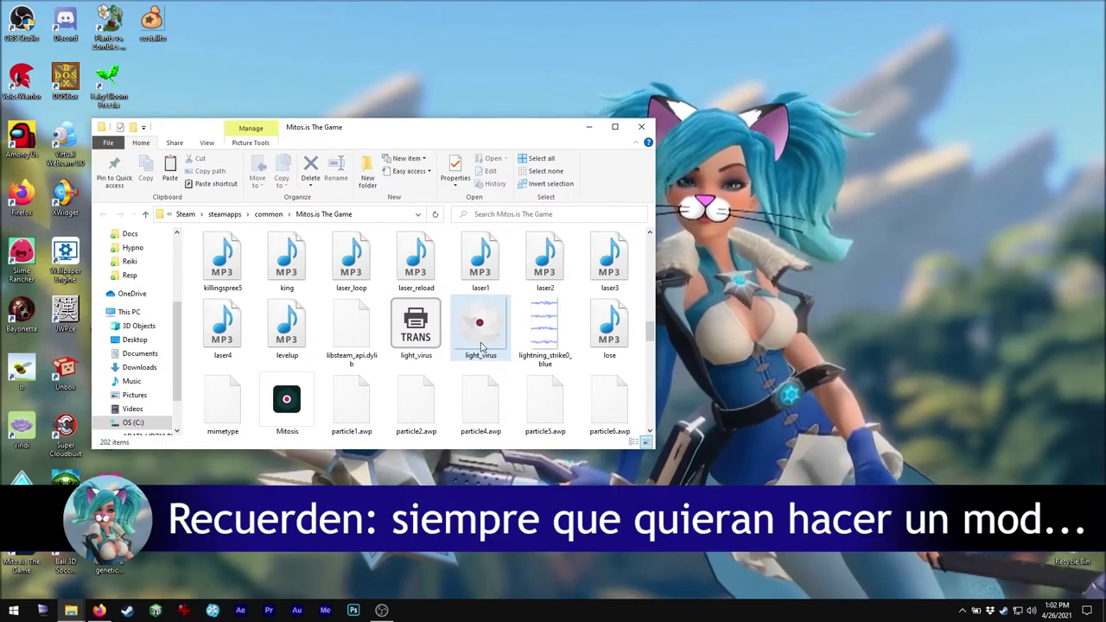
ctrl+click(411, 350)
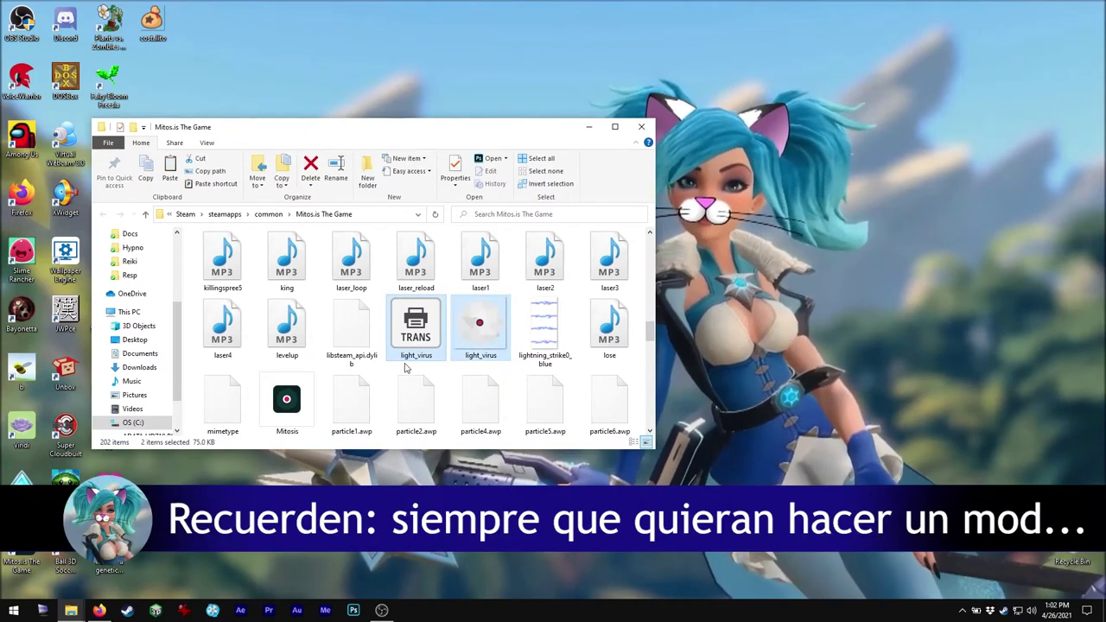
key(ctrl+c)
key(ctrl+v)
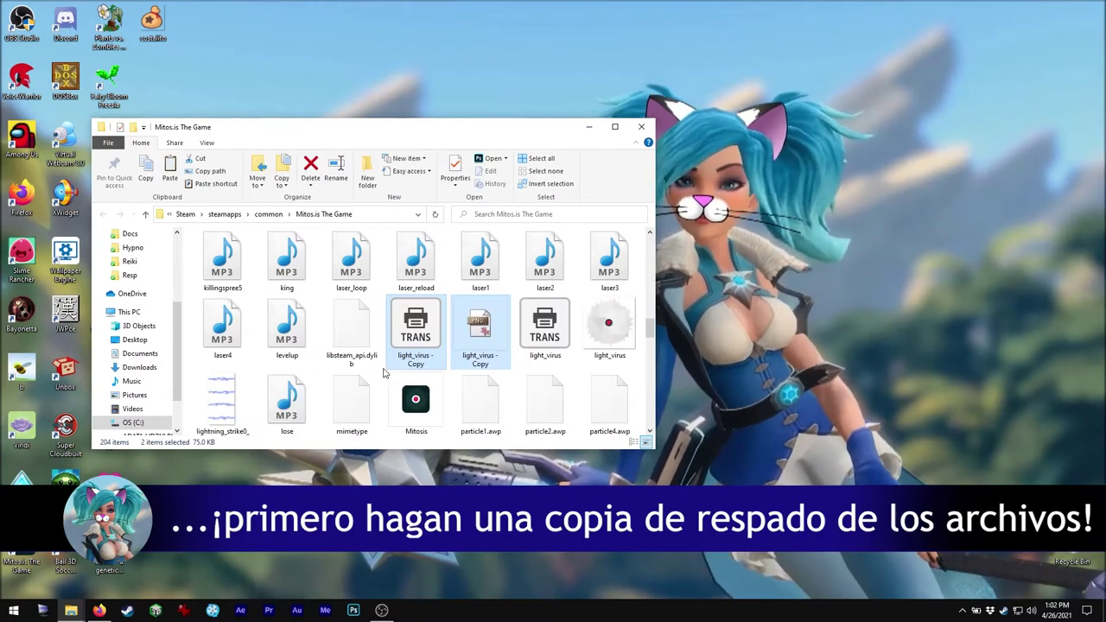
click(521, 373)
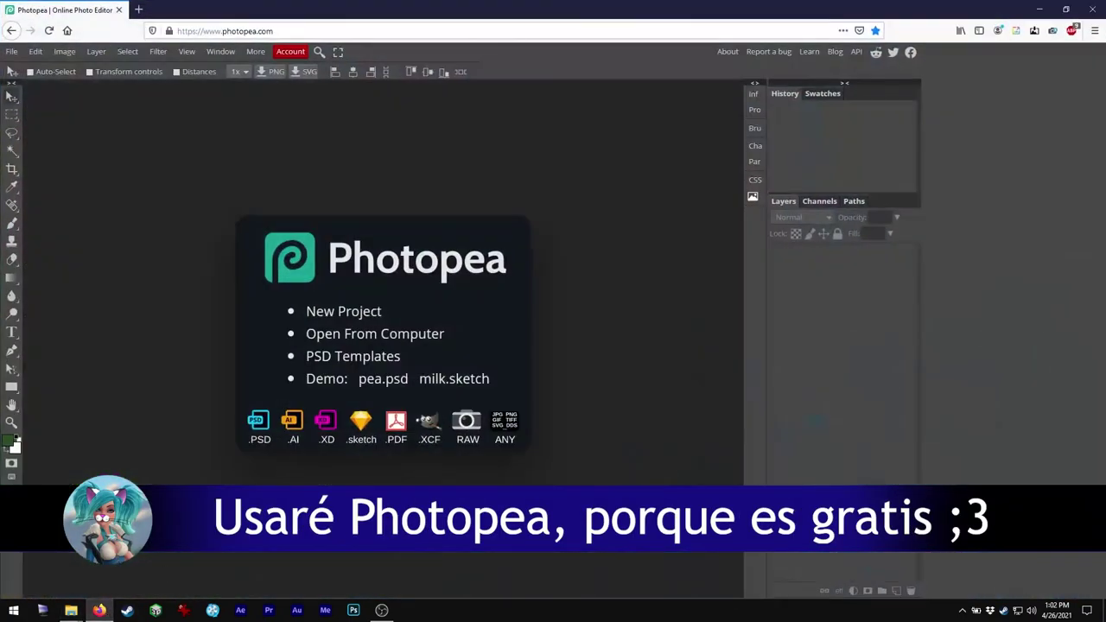
Open the game's original light_virus image in Photopea and select the virus shape's pixels
click(169, 570)
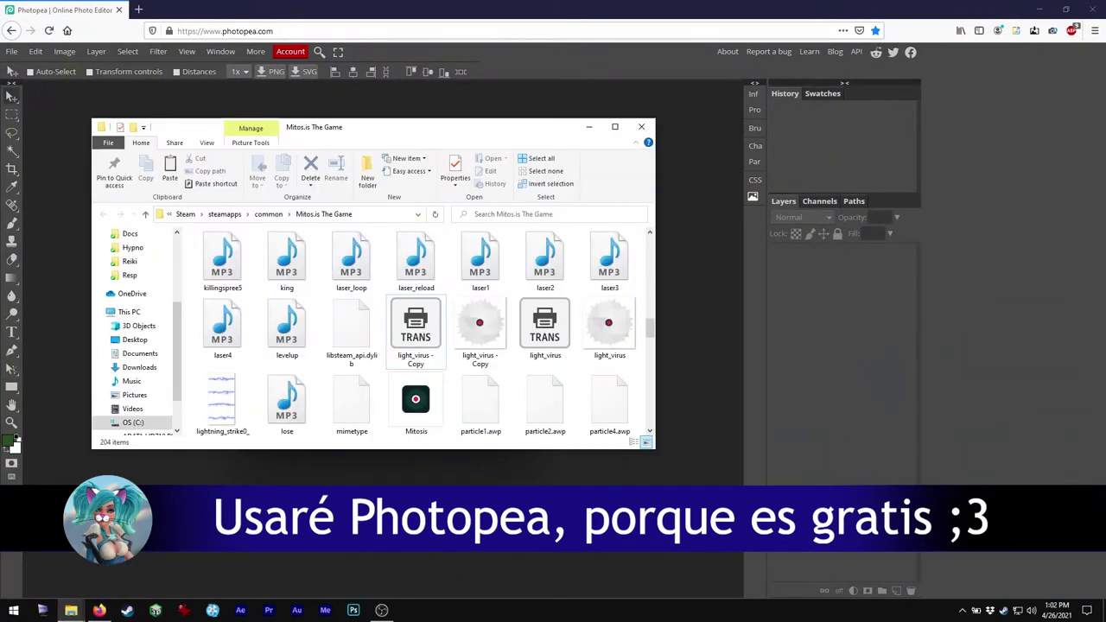
drag(676, 349, 673, 343)
click(630, 27)
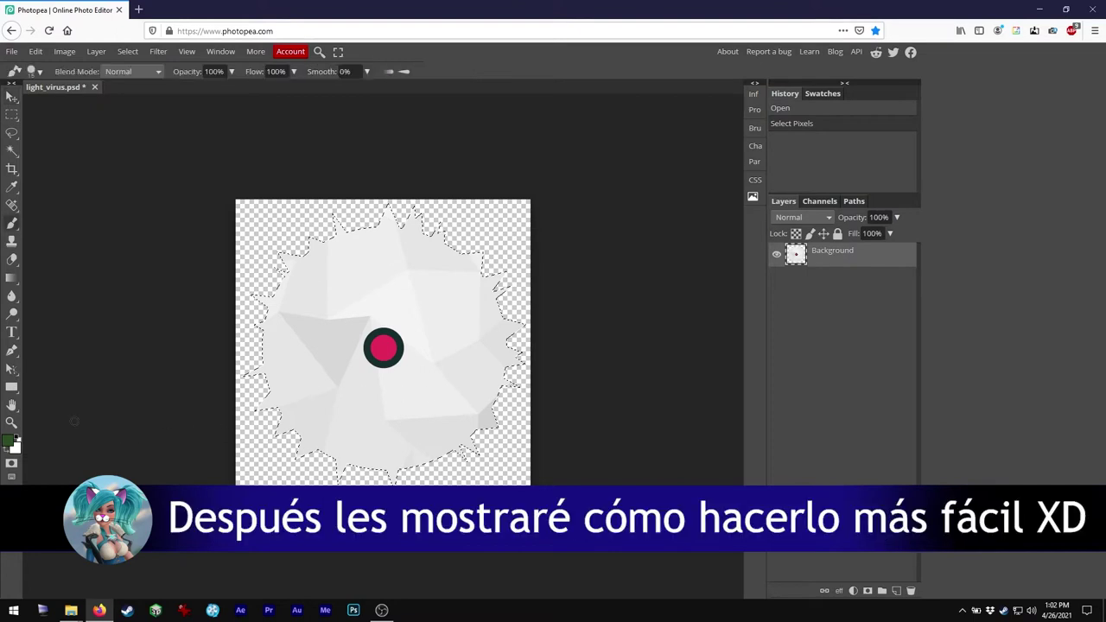
Set the foreground colour to bright green and paint the virus shape's outer rim and spikes with the Brush tool
click(11, 440)
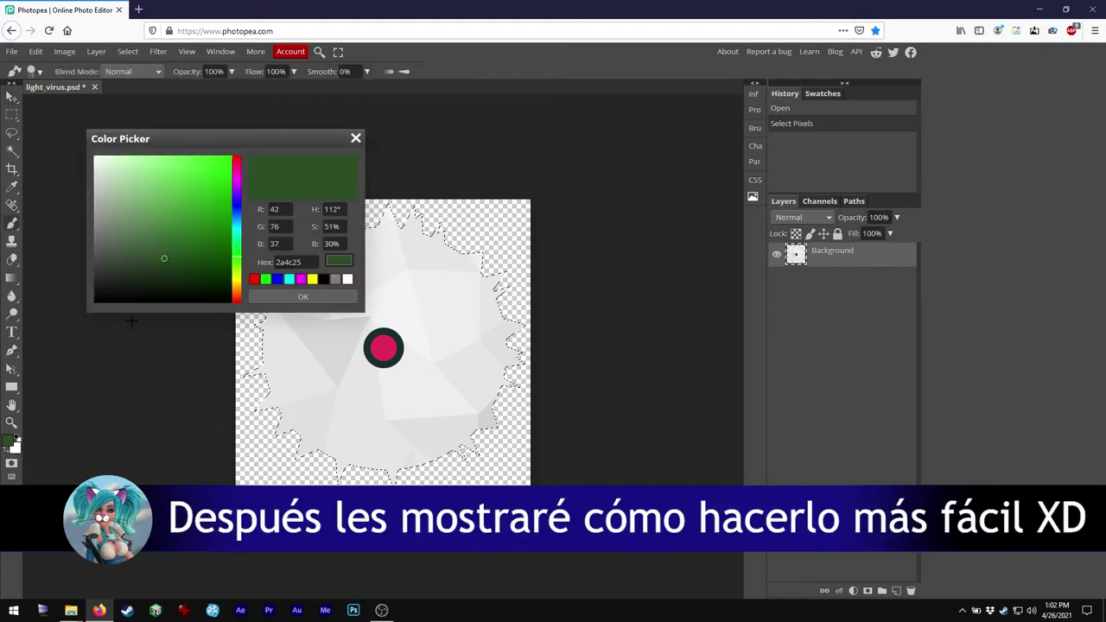
click(232, 155)
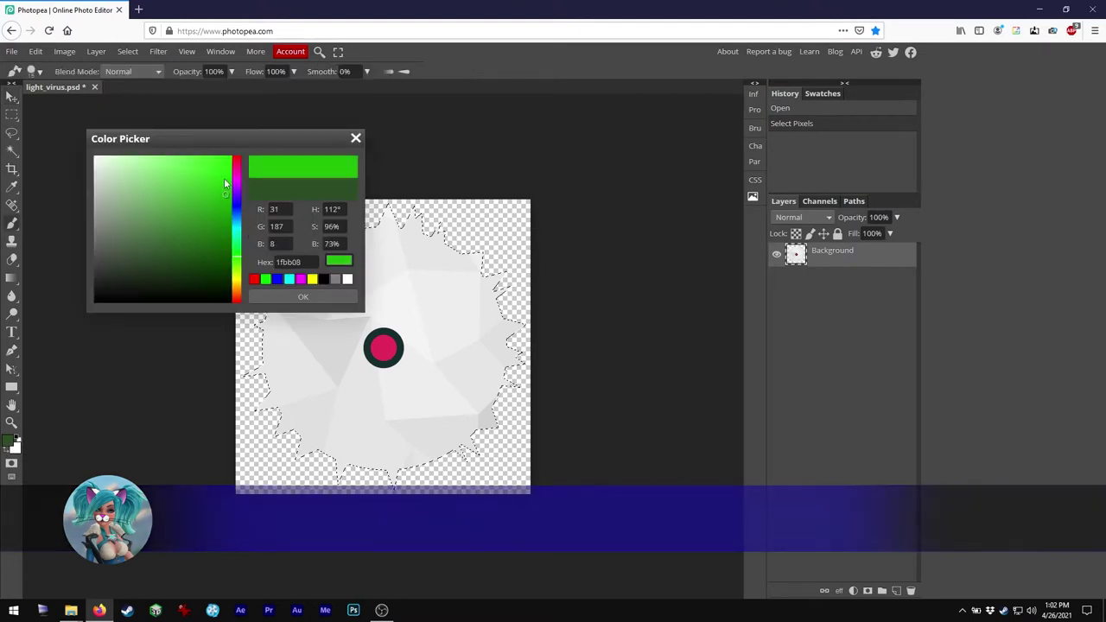
click(264, 296)
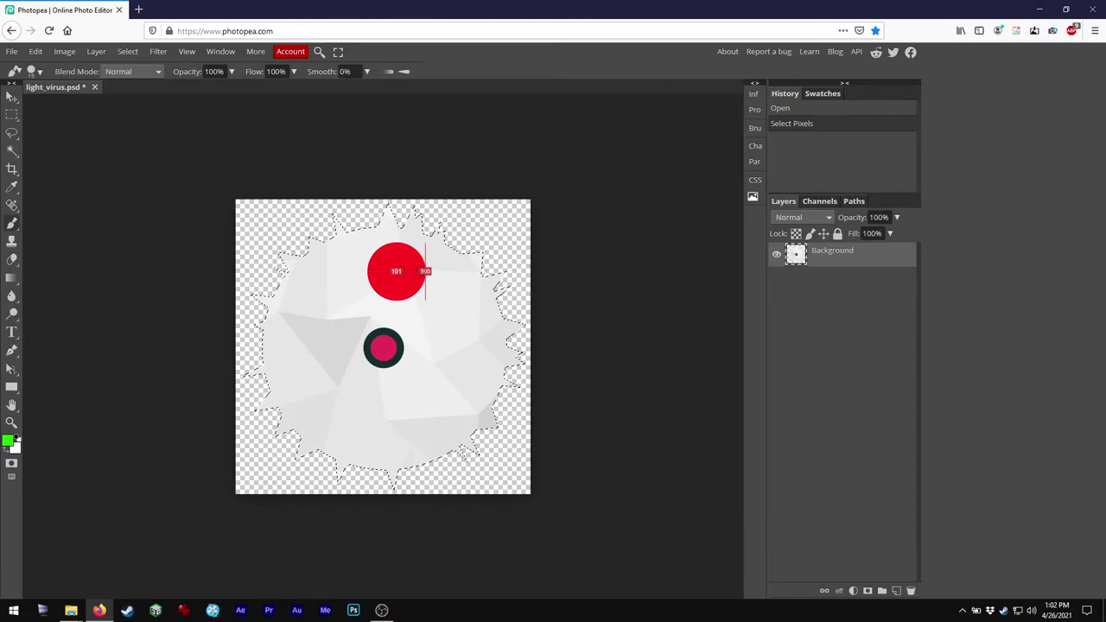
mouse_move(480, 270)
mouse_down()
mouse_move(501, 303)
mouse_move(510, 370)
mouse_move(484, 427)
mouse_up()
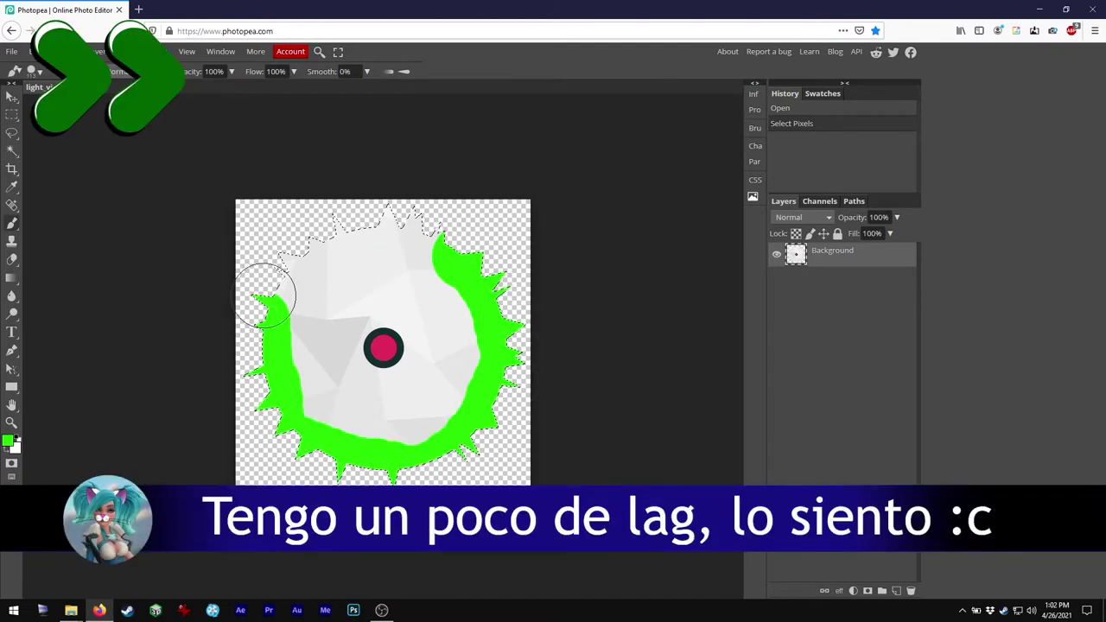
drag(463, 249, 493, 230)
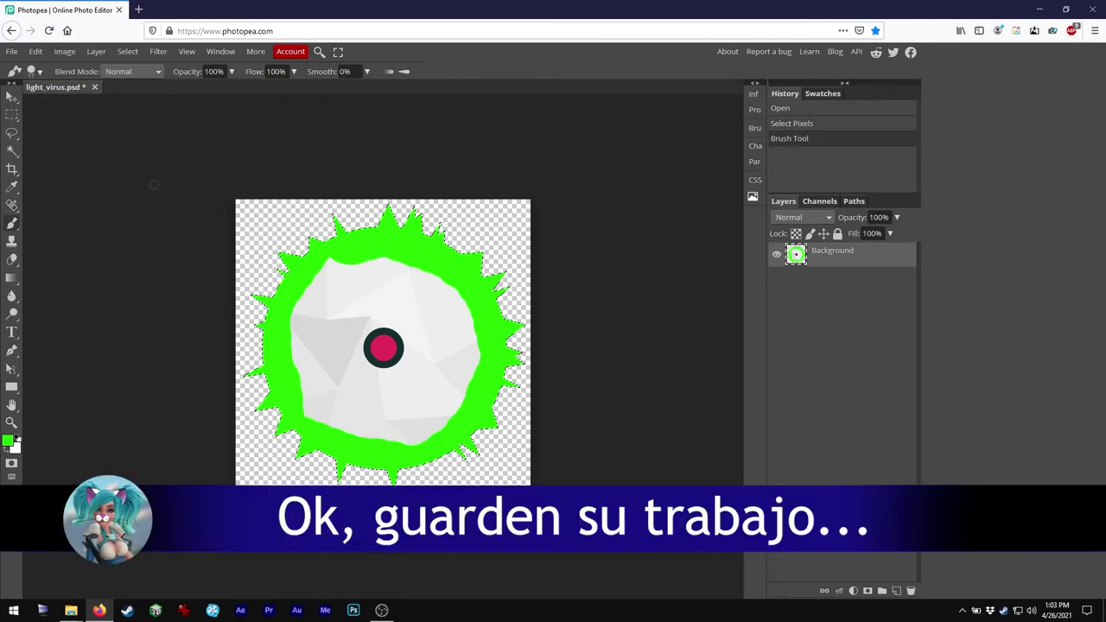
Export the edited image as a 512 × 512 px PNG at 100% quality and save light_virus.png to the computer
click(12, 53)
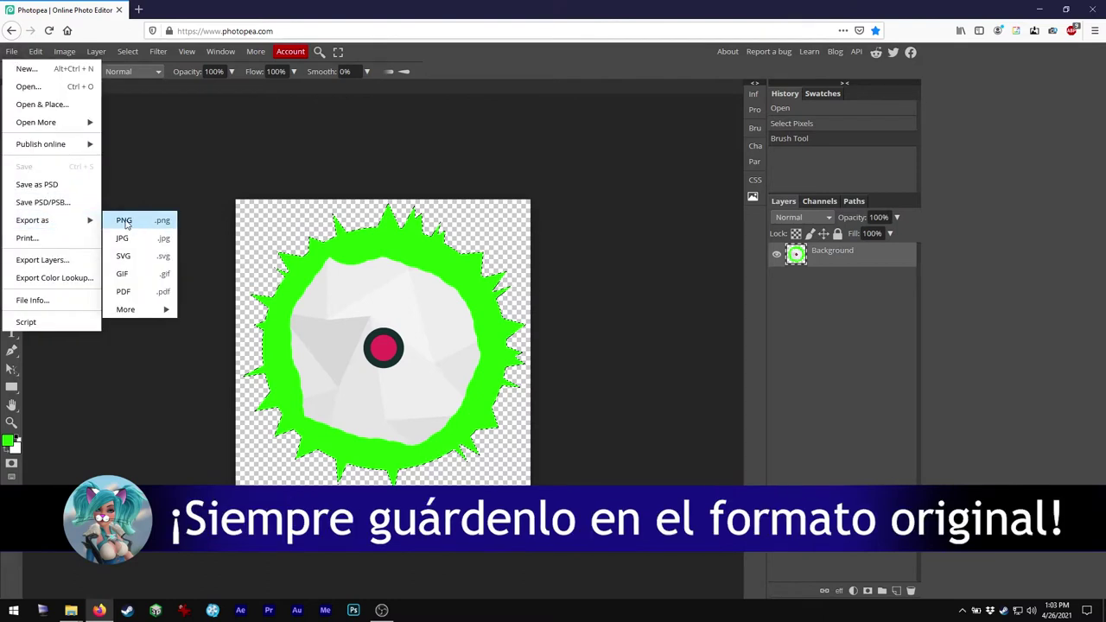
click(123, 220)
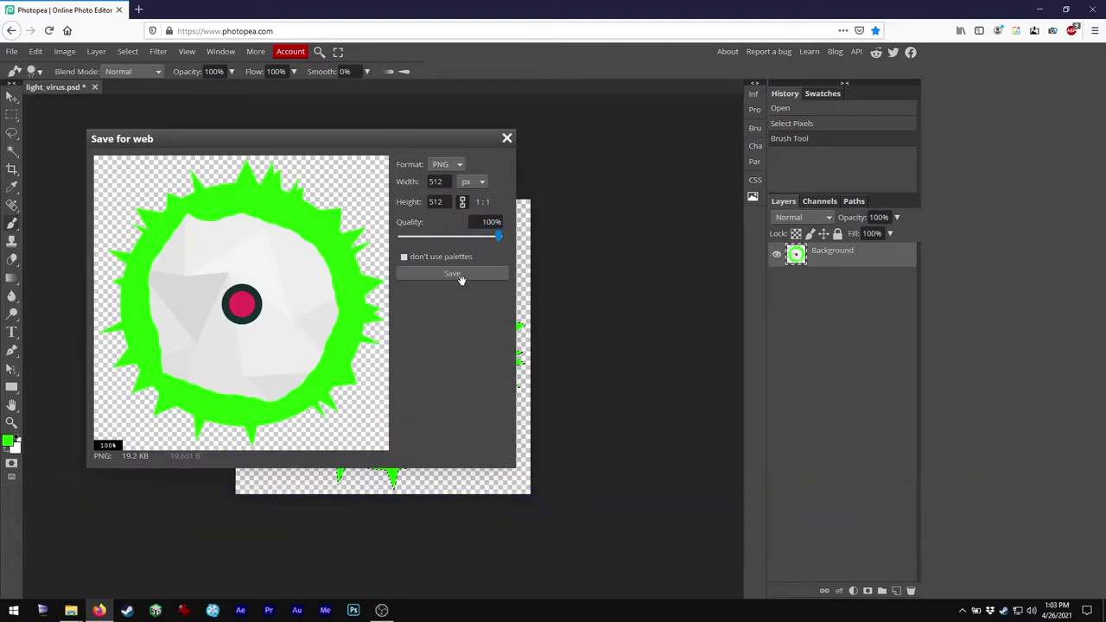
click(462, 275)
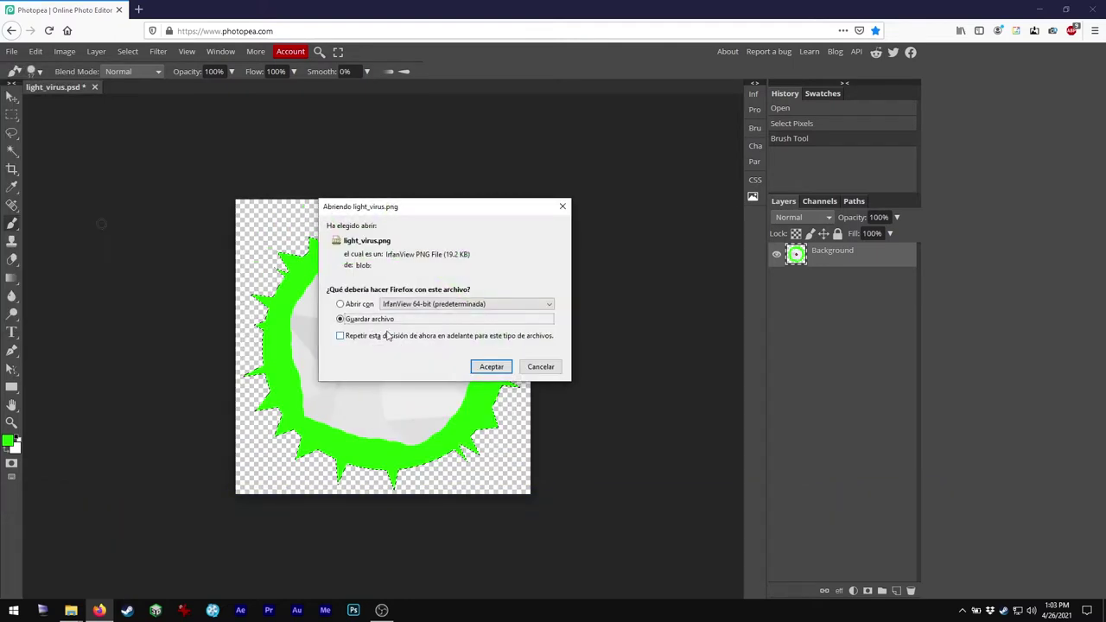
click(490, 366)
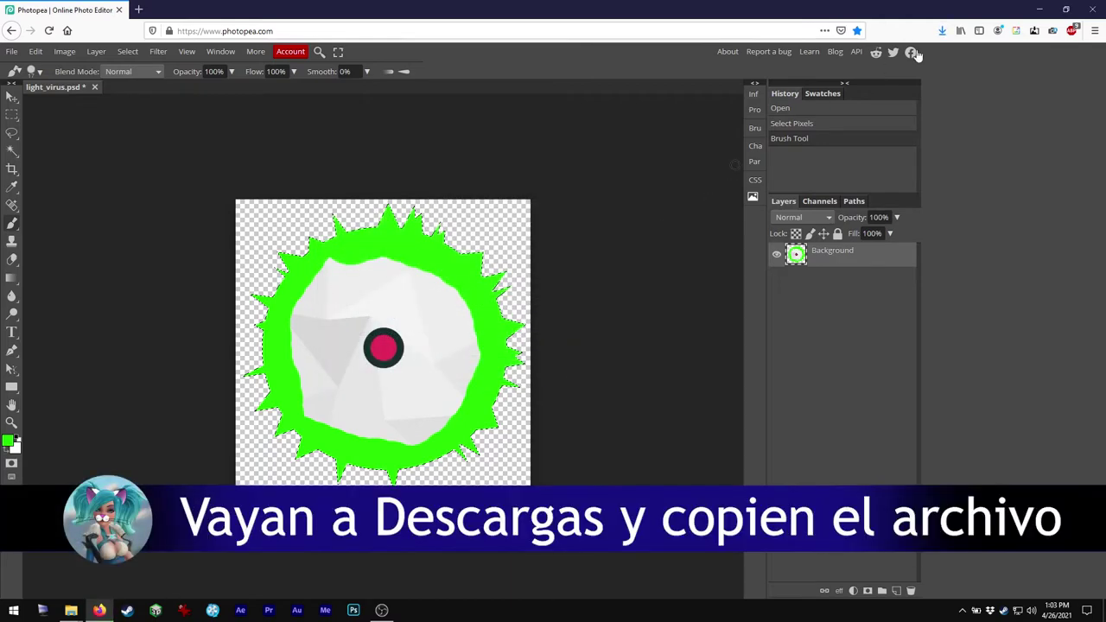
Copy the exported light_virus image from the Downloads folder and close that folder window
click(943, 32)
click(939, 53)
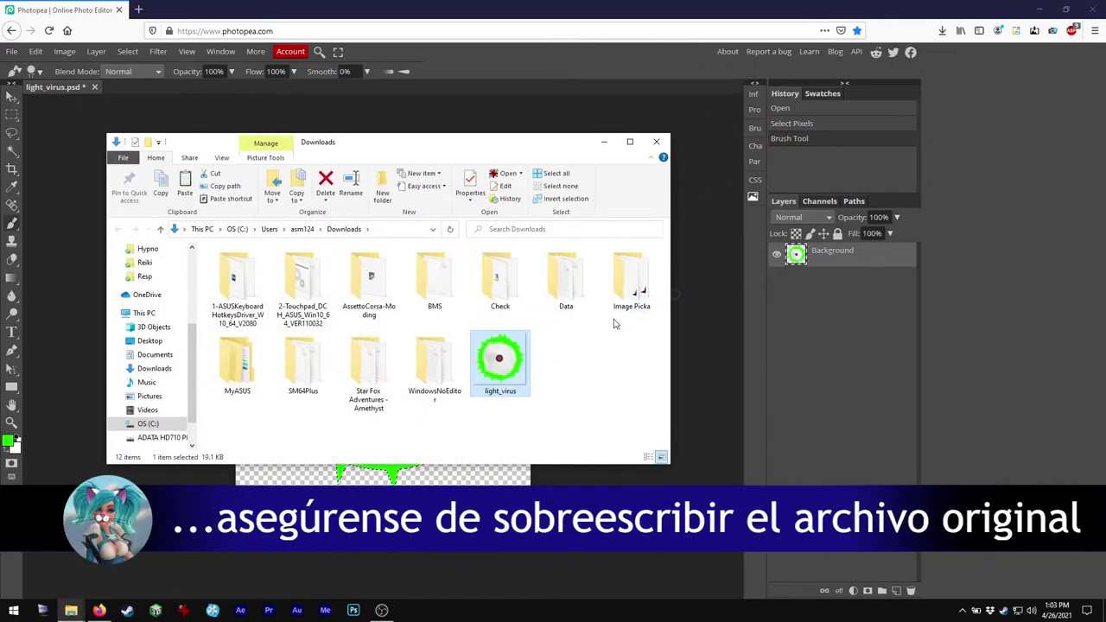
click(658, 142)
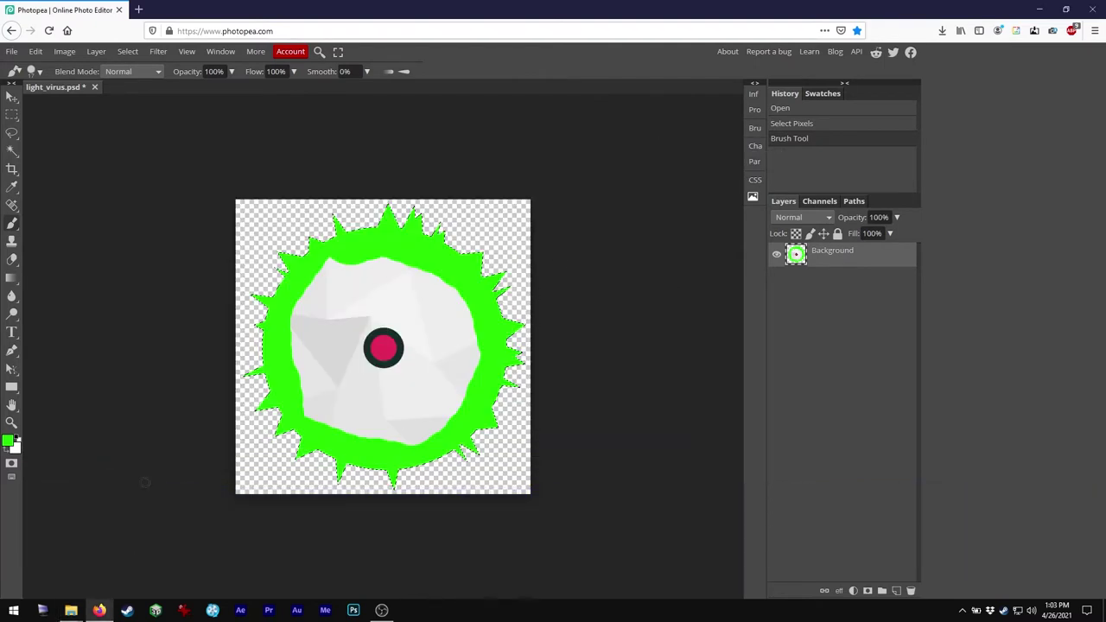
Paste the edited light_virus image into the Mitos.is The Game folder, replacing the original file
mouse_move(71, 611)
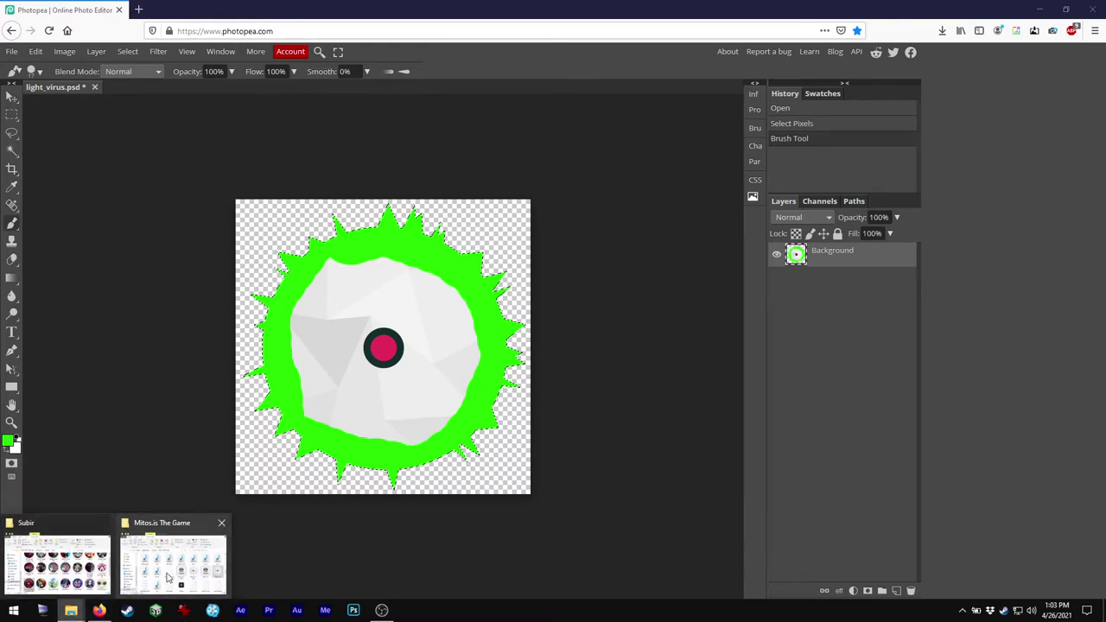
click(171, 572)
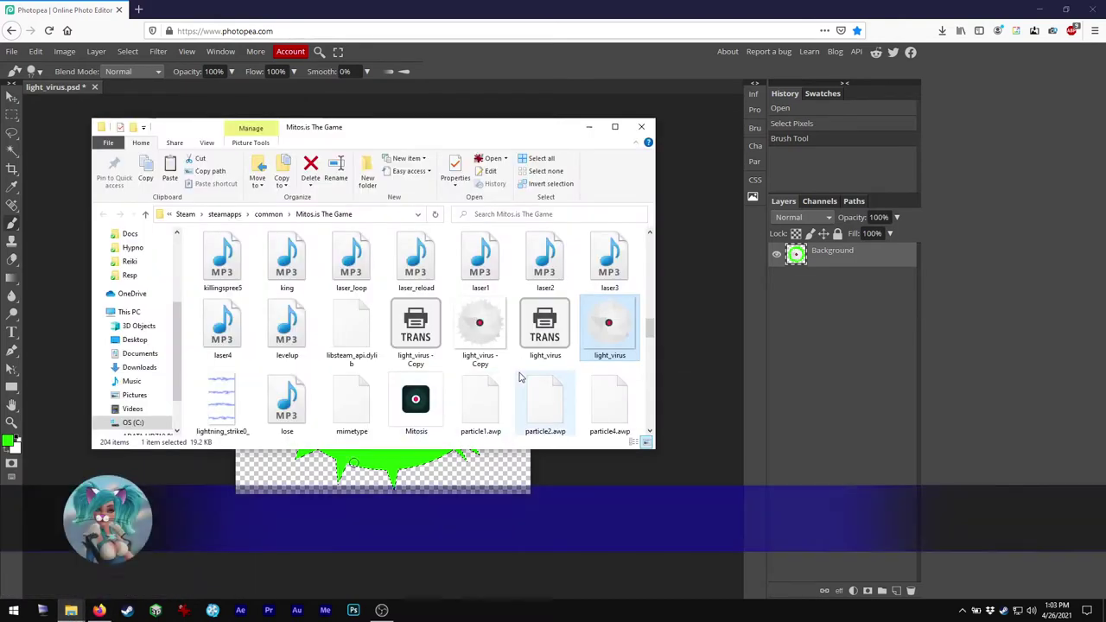
key(ctrl+v)
click(516, 229)
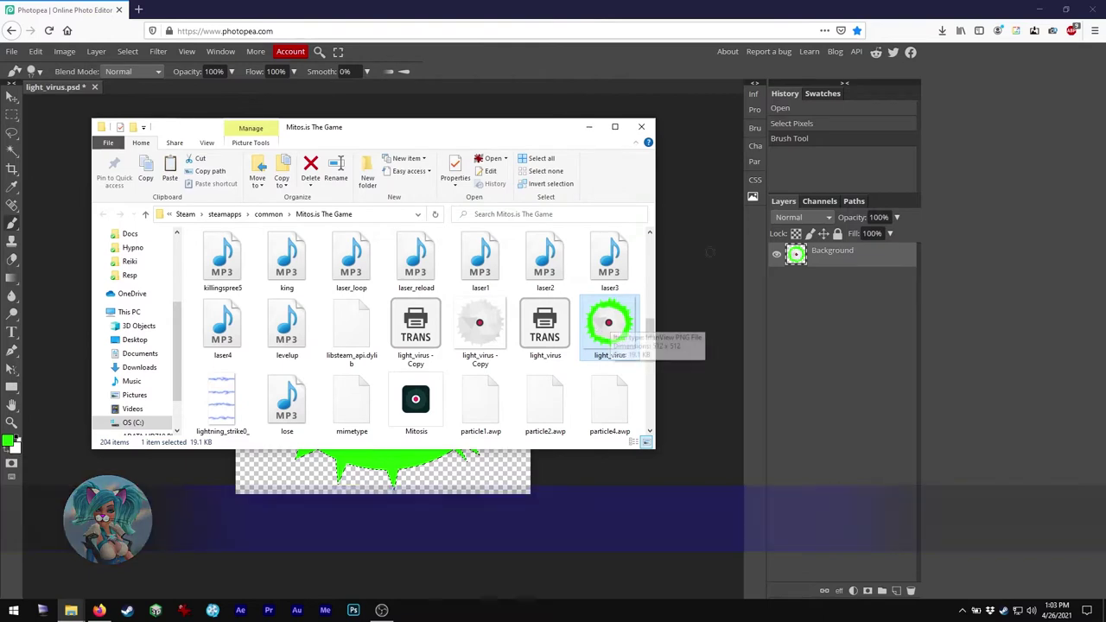
Run Mitos.is The Game, dismiss the exclusive offer and play a match, splitting the cell, to check the modified virus image
click(1039, 9)
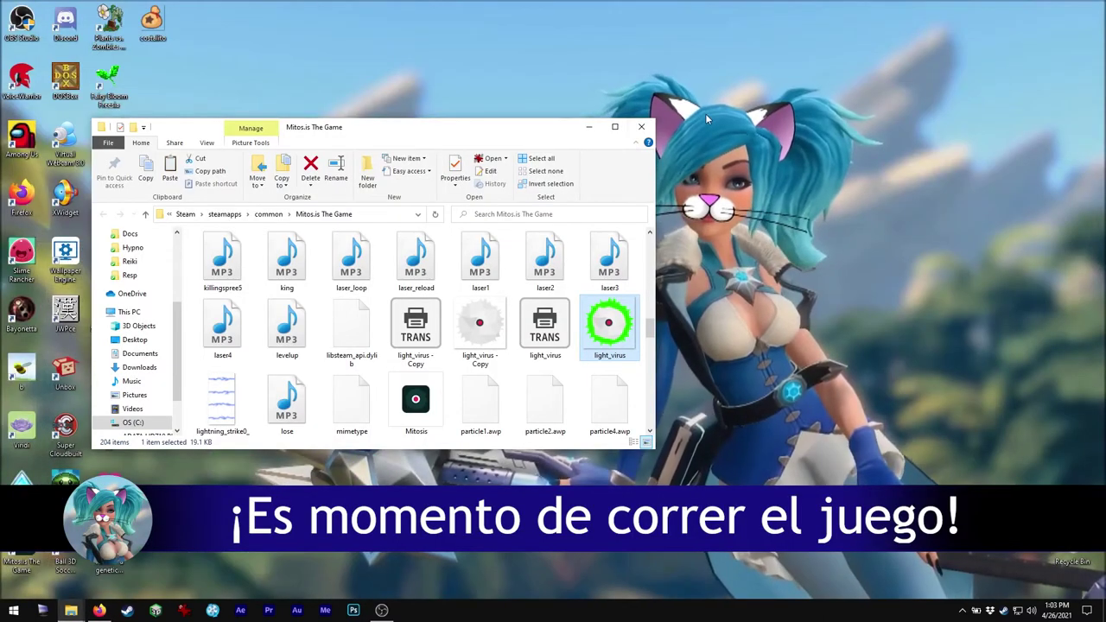
click(641, 127)
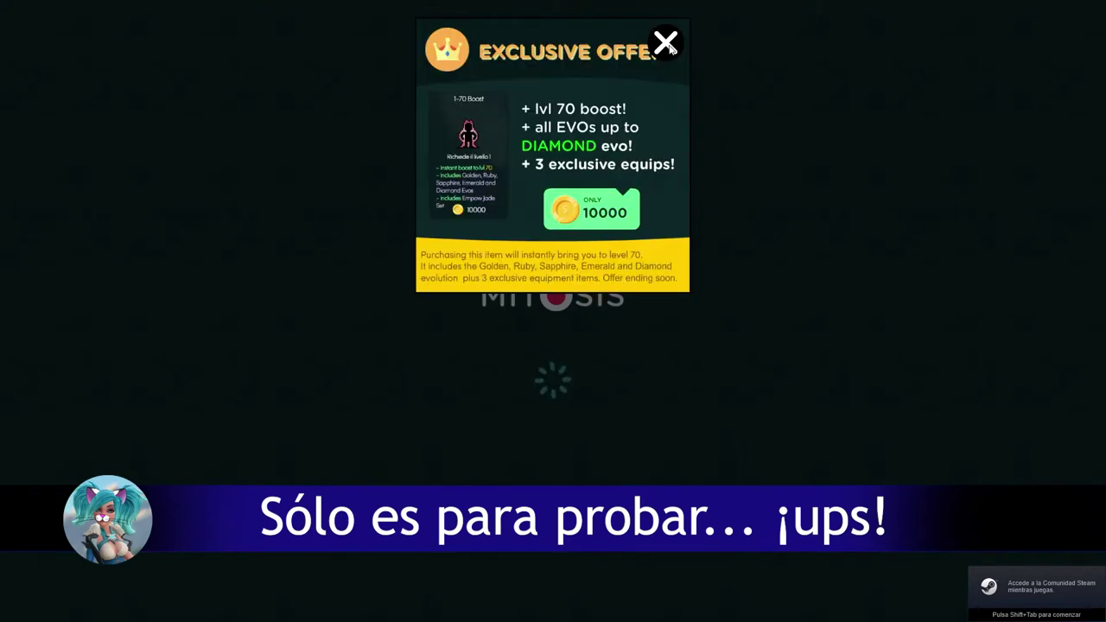
click(665, 43)
click(552, 341)
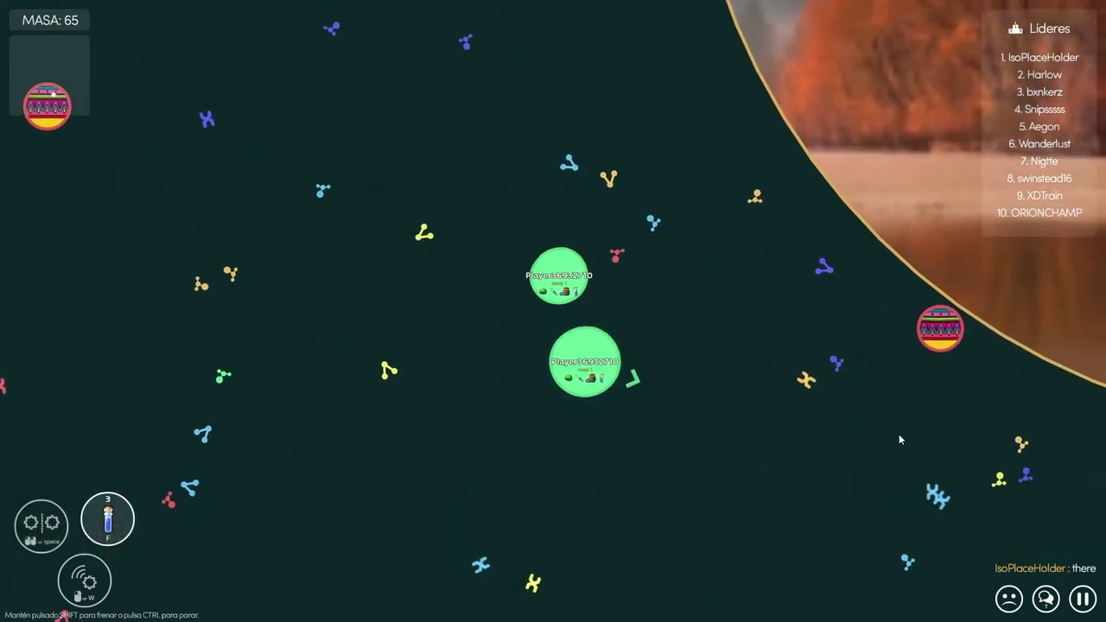
key(space)
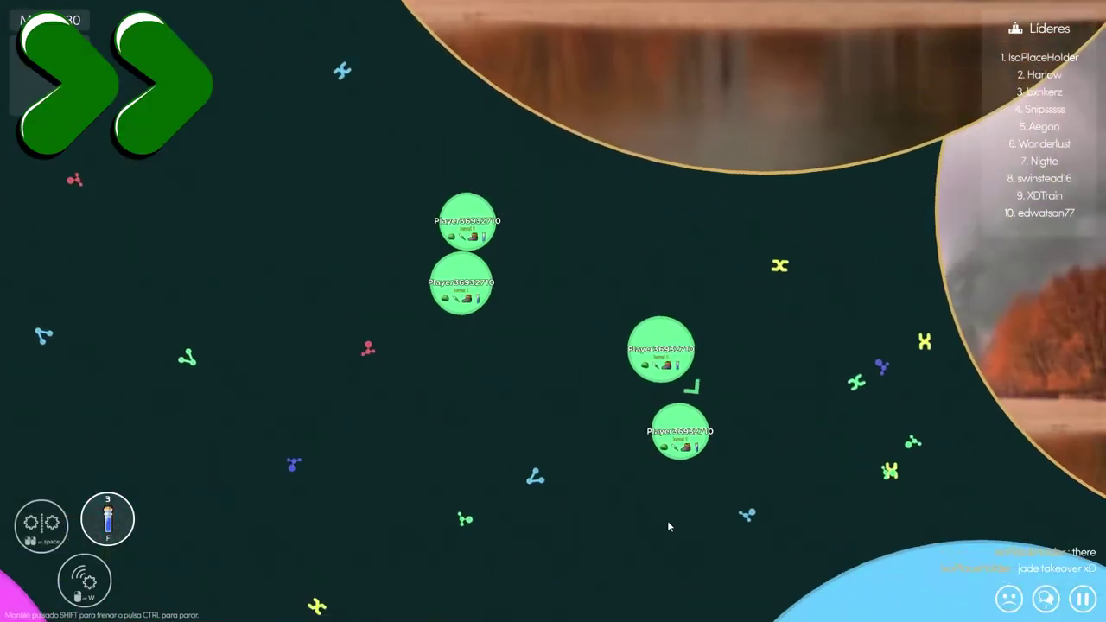
key(space)
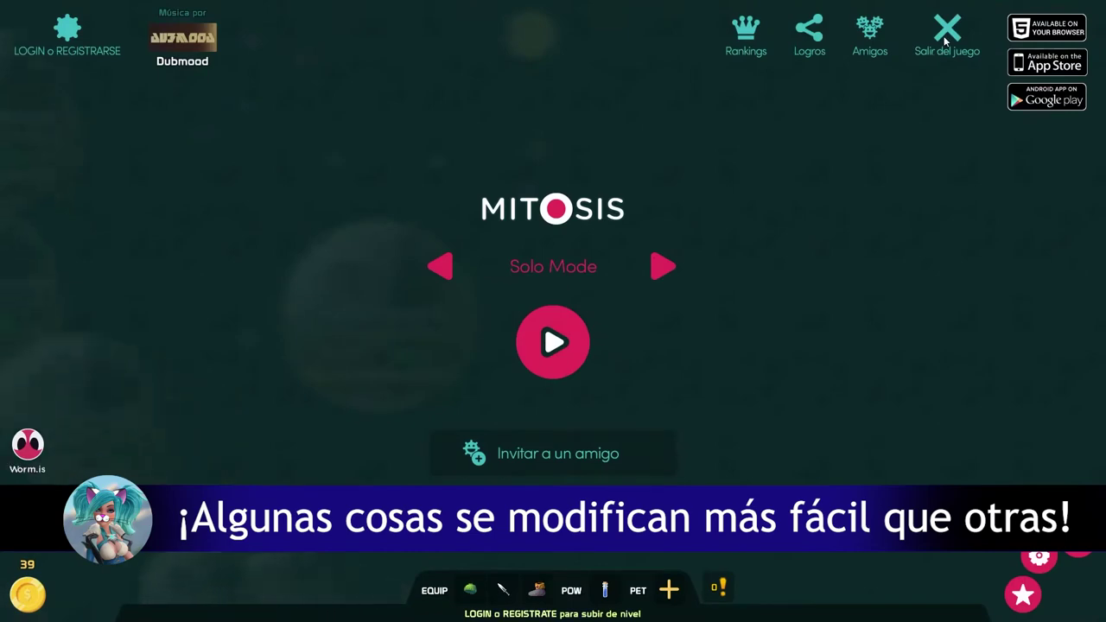
Exit the game and bring back the Mitos.is The Game folder
click(945, 33)
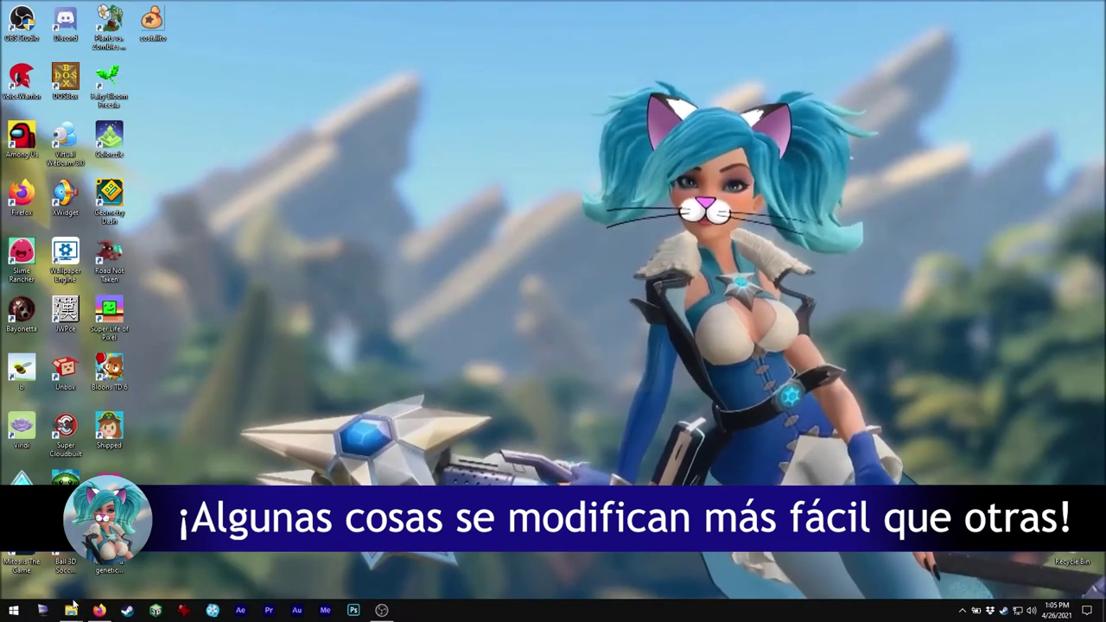
mouse_move(73, 608)
click(173, 545)
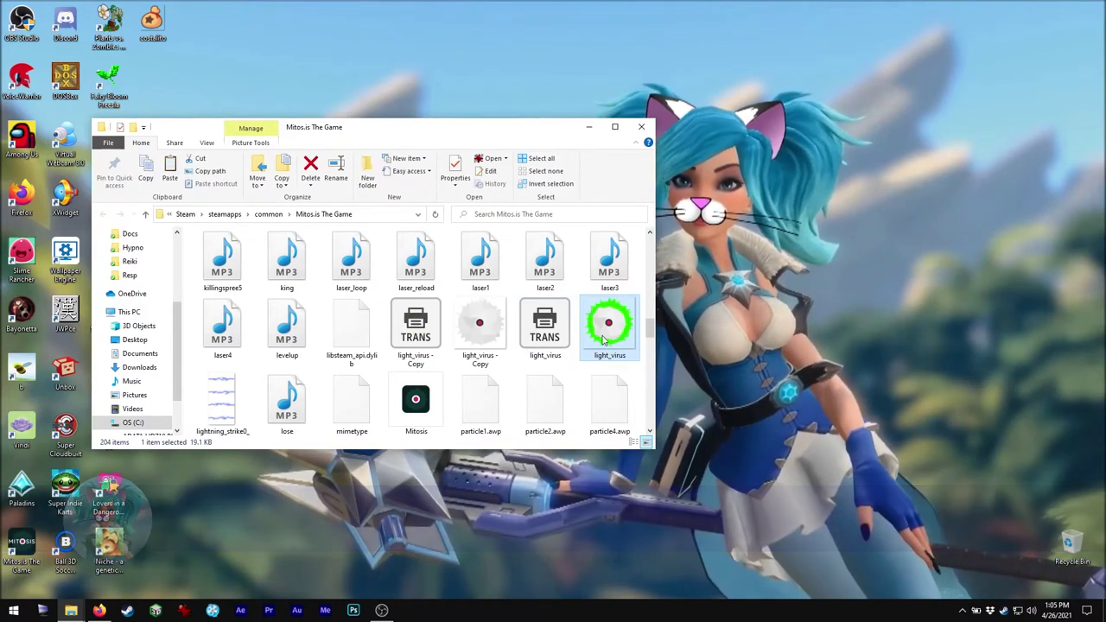
Find the theme image in the Mitos.is The Game folder, view its sprite sheet, and close the viewer
click(546, 333)
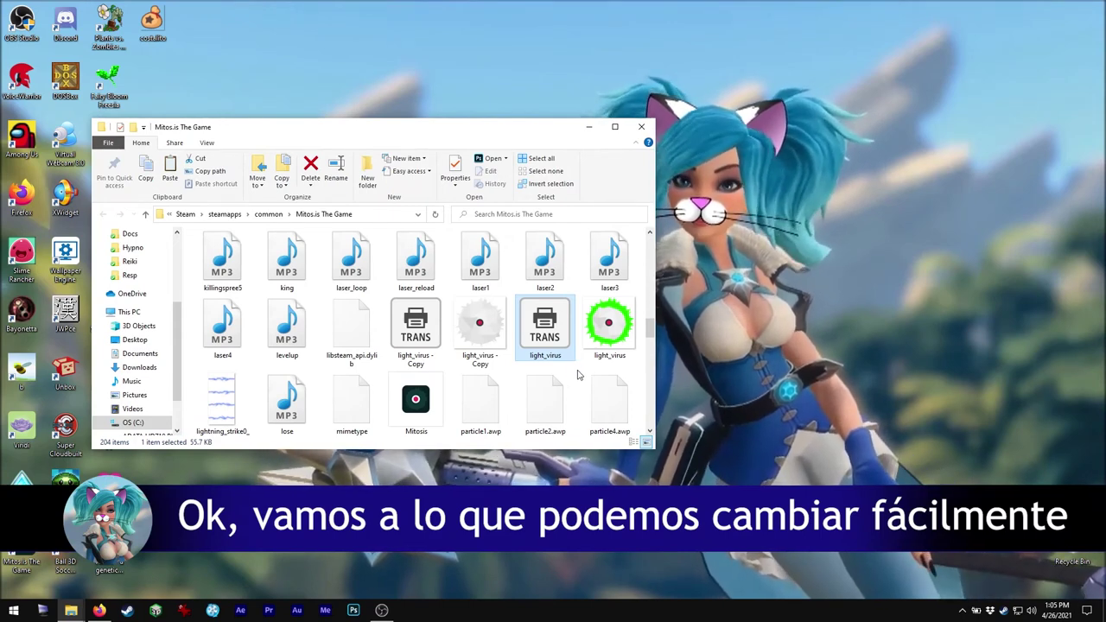
click(579, 375)
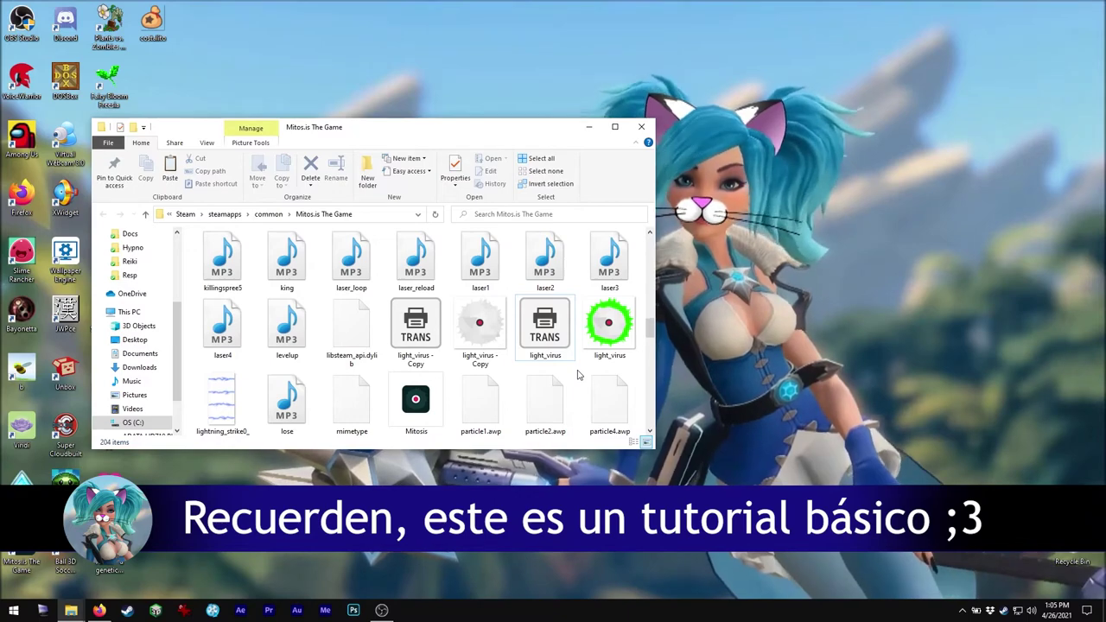
text(theme)
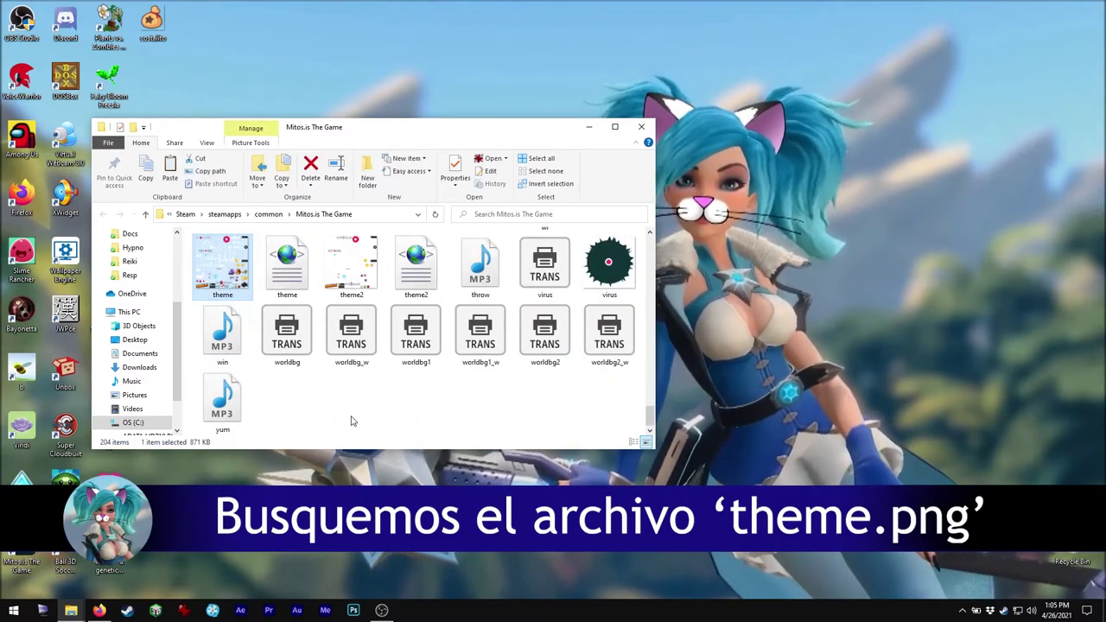
key(Return)
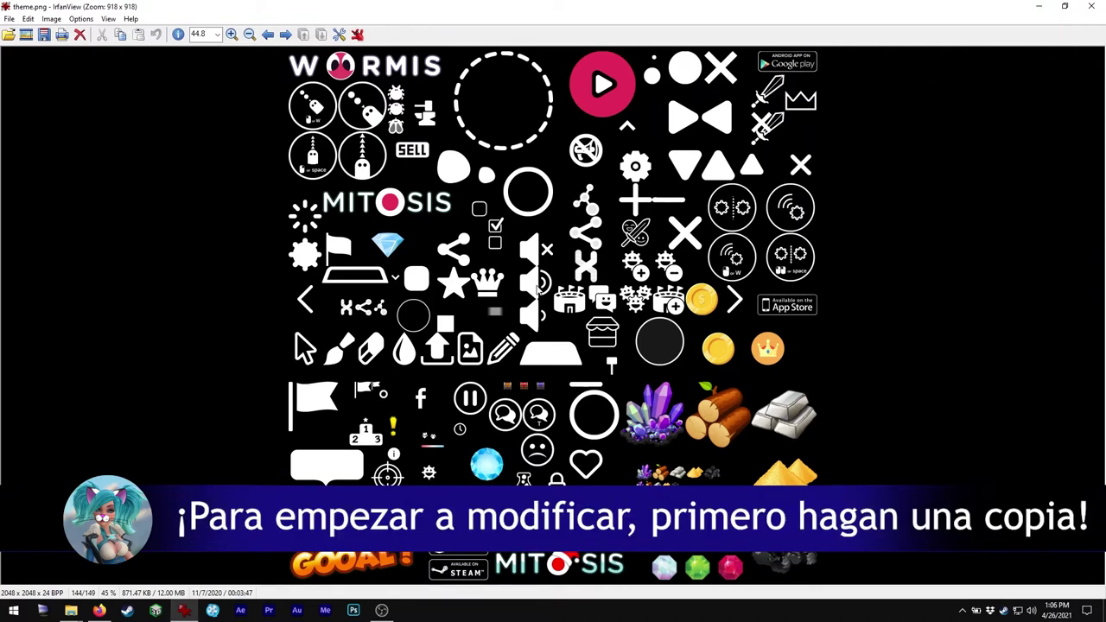
click(1093, 7)
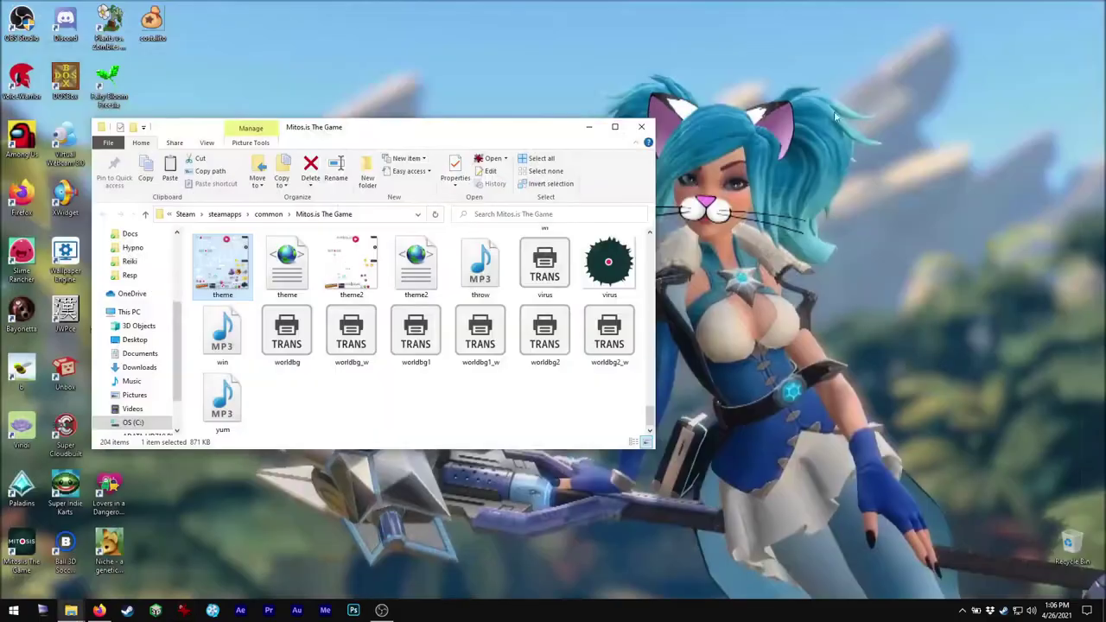
Back up the theme image by pasting a copy of it into the same folder, and select the original
right_click(225, 288)
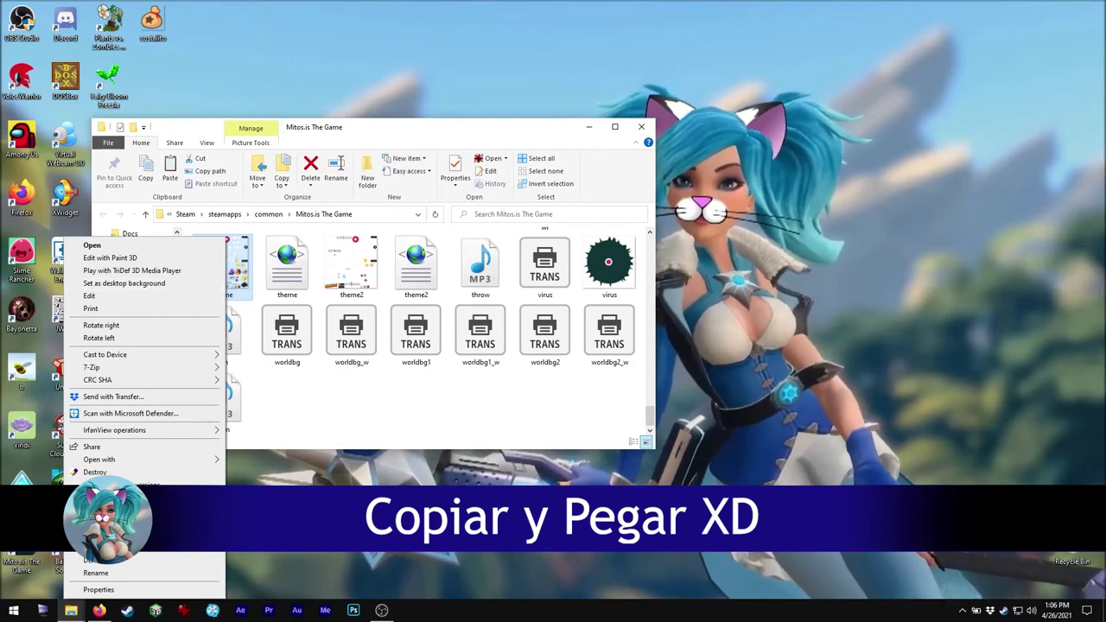
click(104, 529)
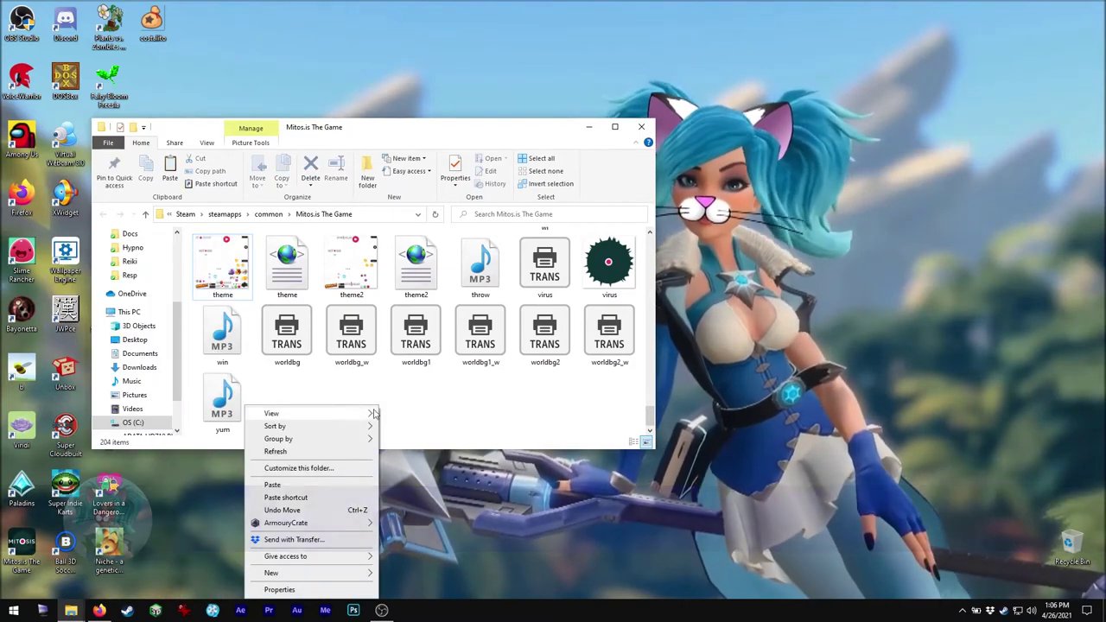
click(357, 378)
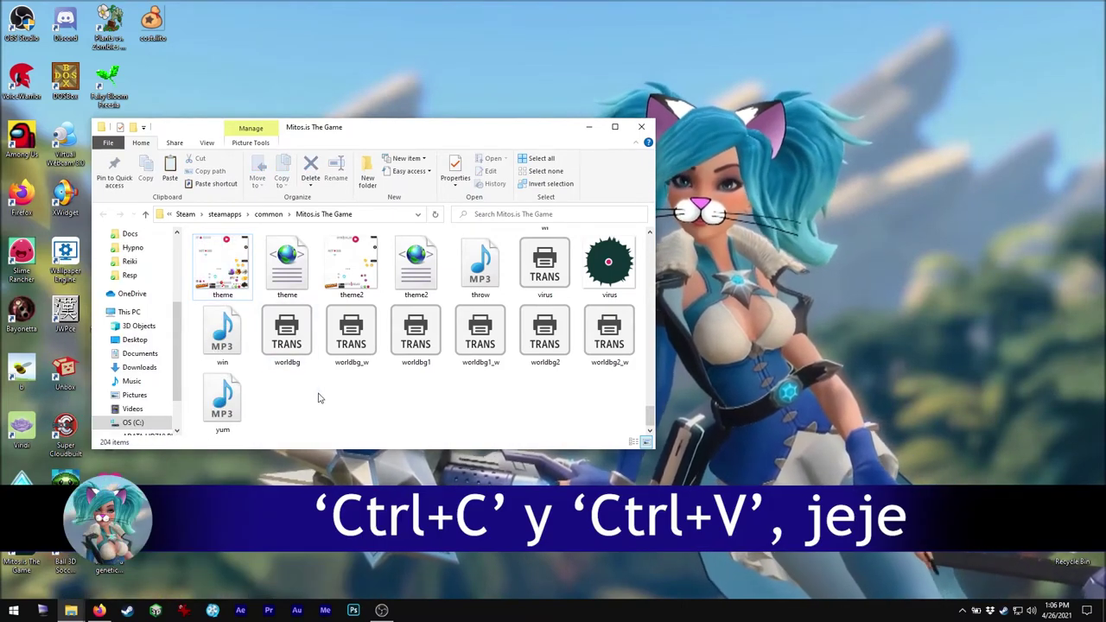
key(ctrl+v)
key(Right)
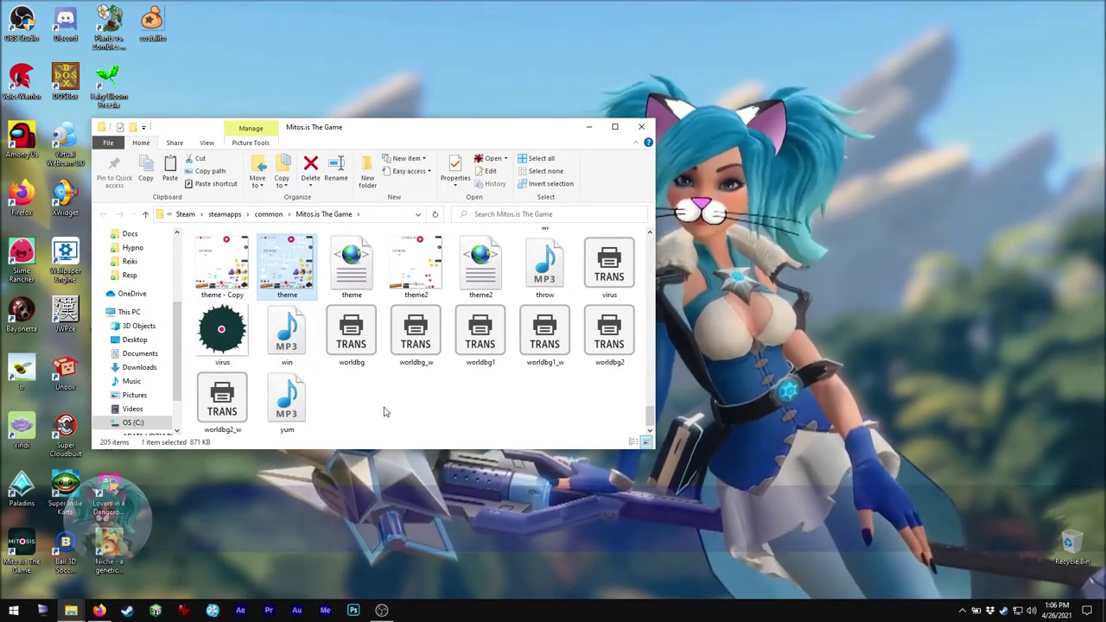
Open the original theme image in IrfanView and paint teal identifying marks, including numbers on the similar X icons and coins
double_click(302, 270)
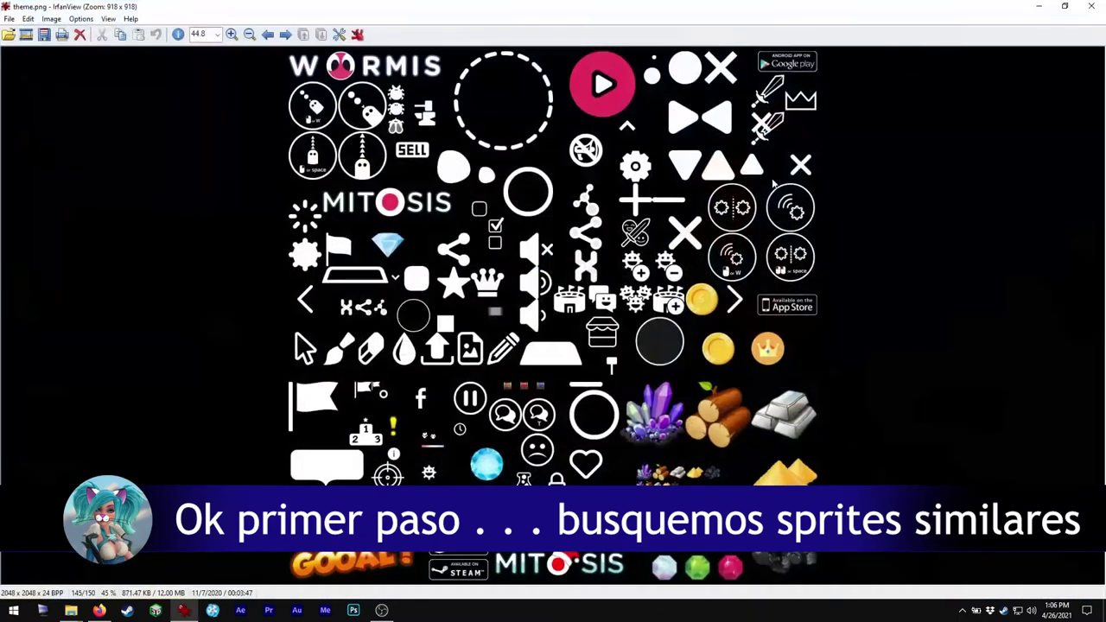
key(F12)
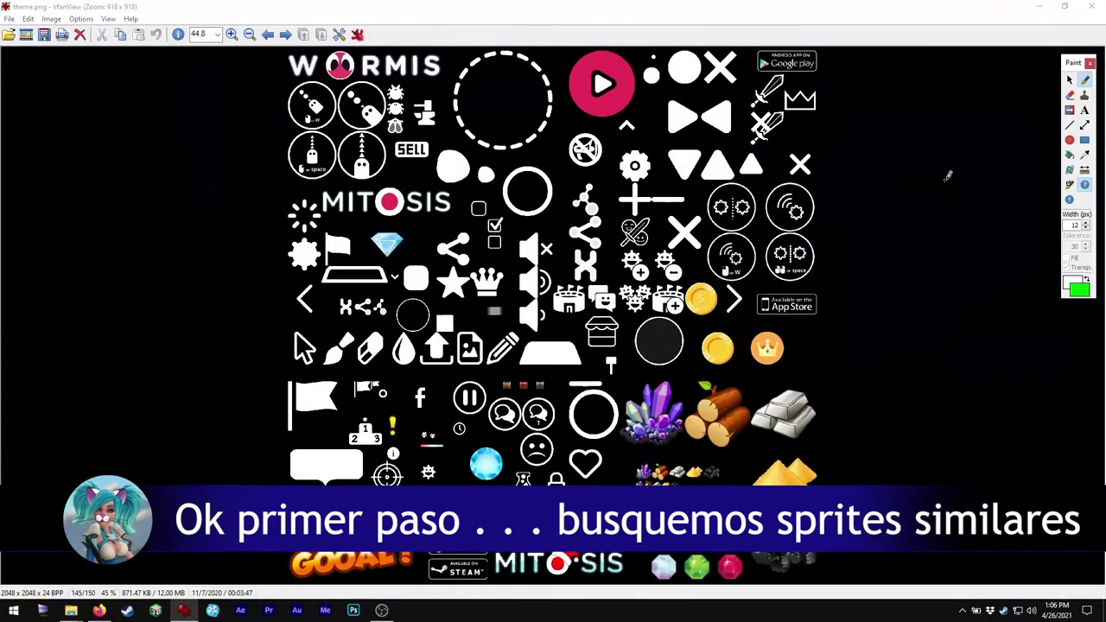
click(1084, 80)
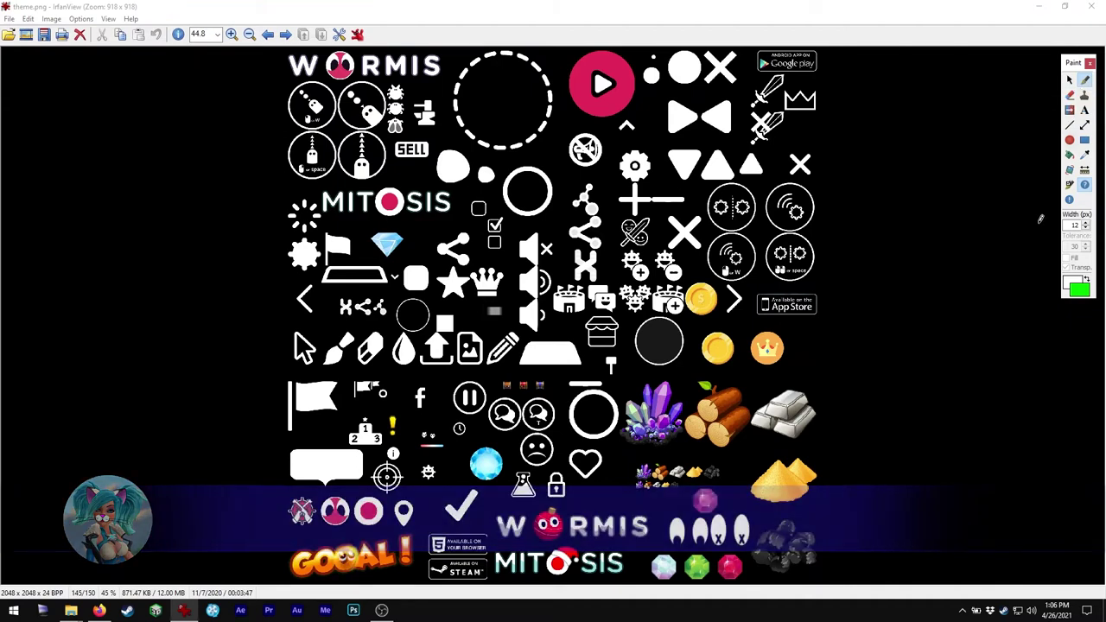
click(1080, 291)
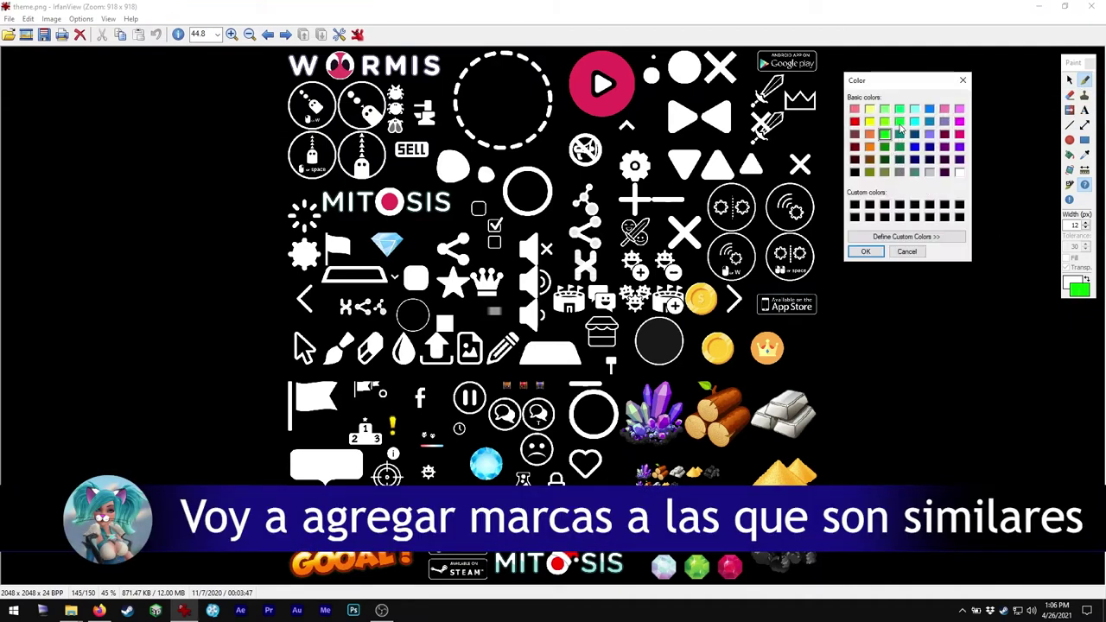
click(866, 251)
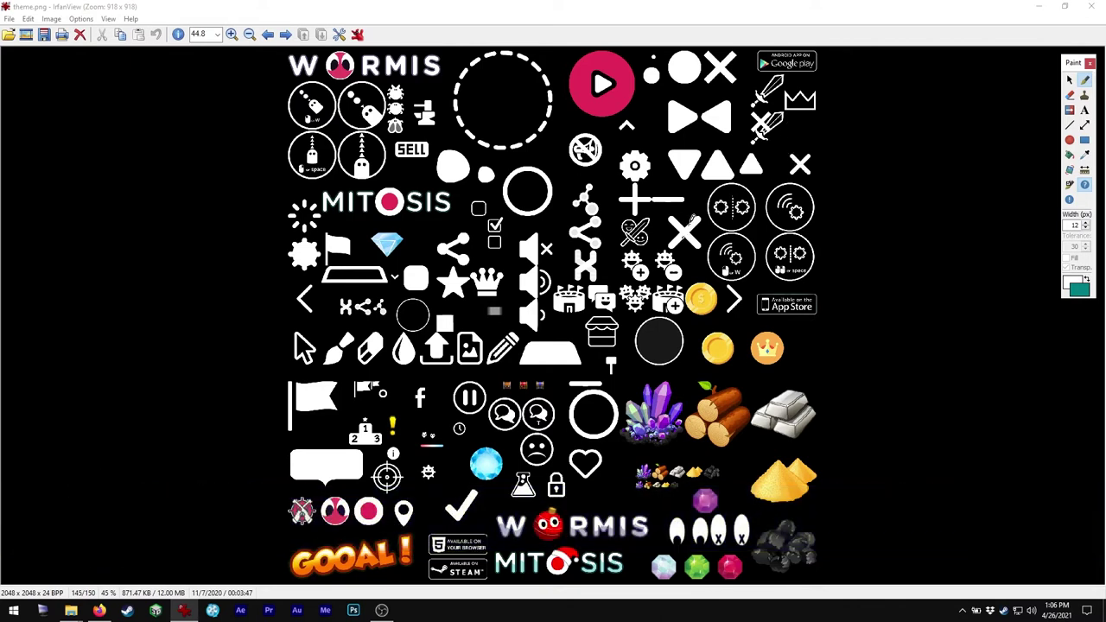
click(723, 50)
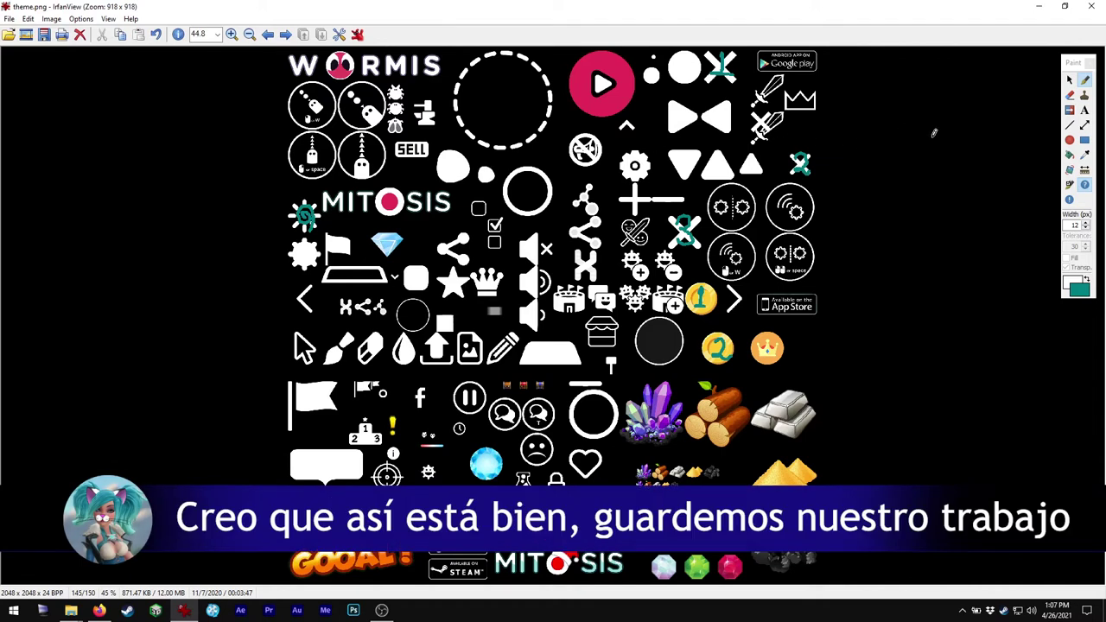
Save the marked sprite sheet as a PNG over the original theme file, and reopen it briefly to check the marks
click(8, 18)
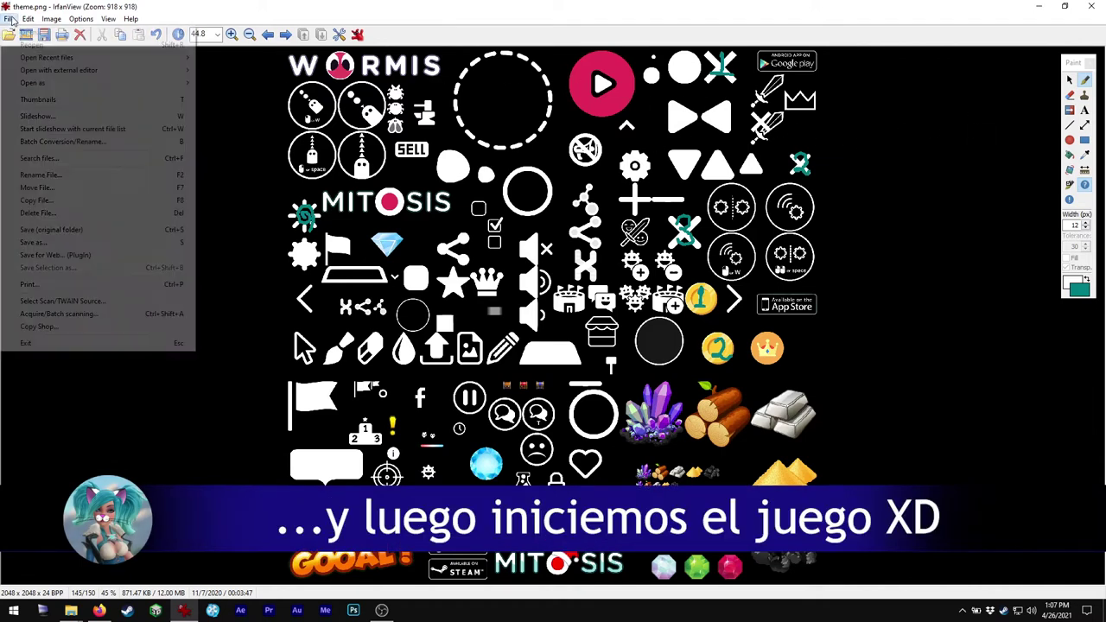
click(63, 242)
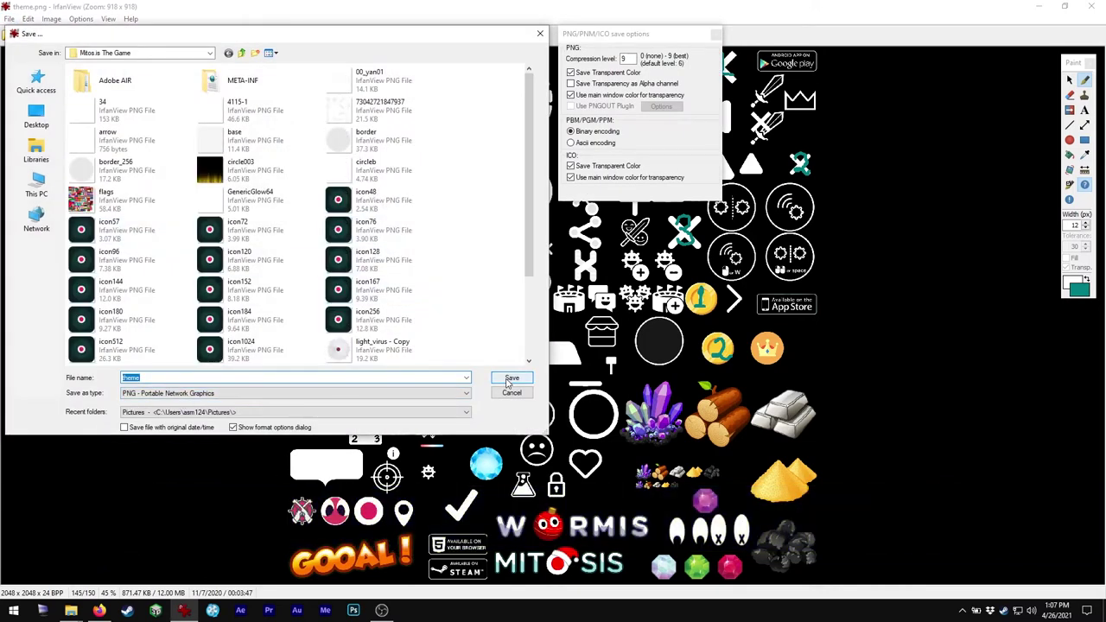
click(511, 381)
click(573, 349)
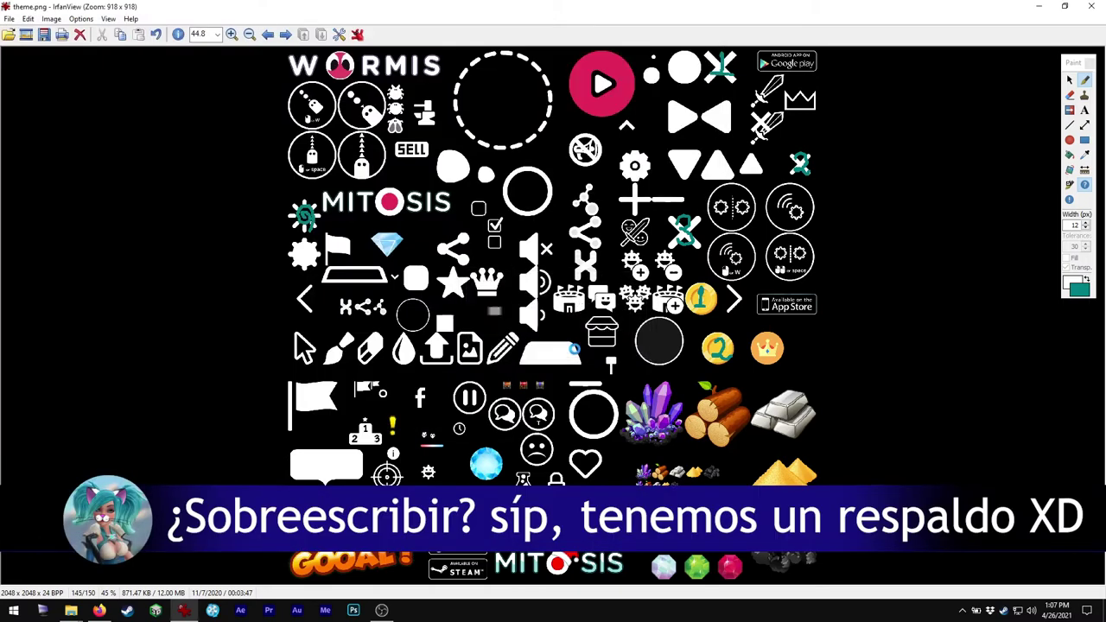
click(1090, 7)
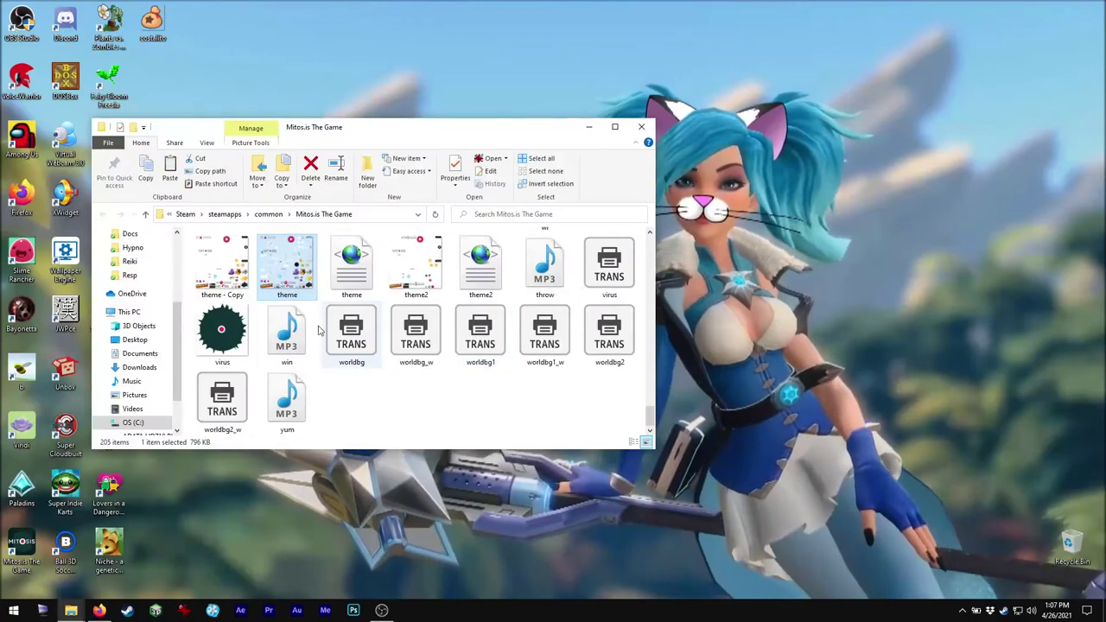
key(Return)
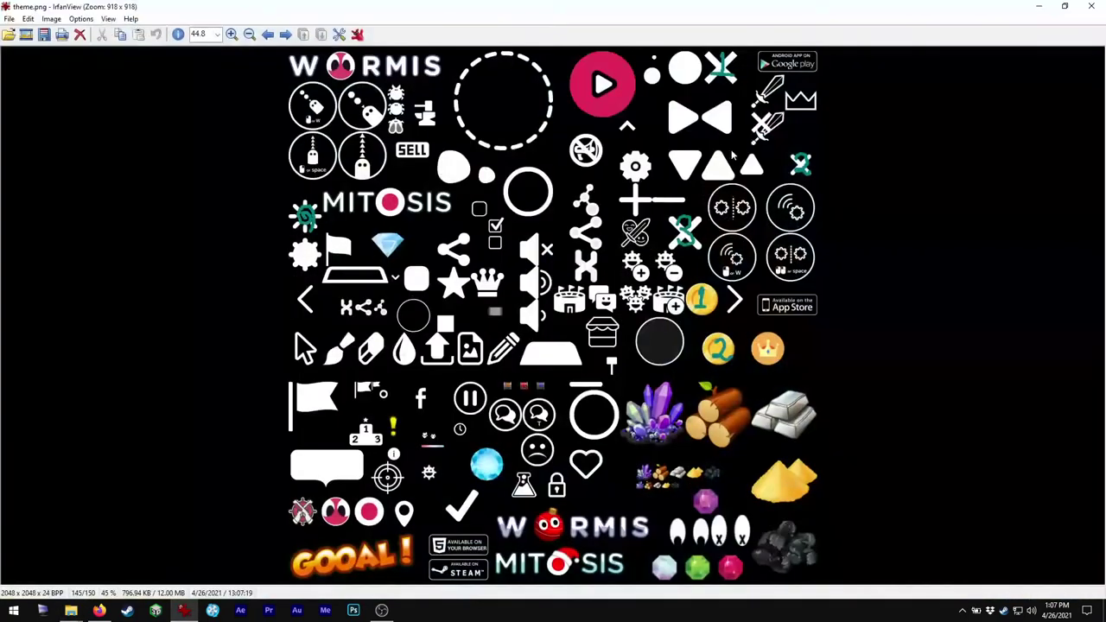
click(1091, 8)
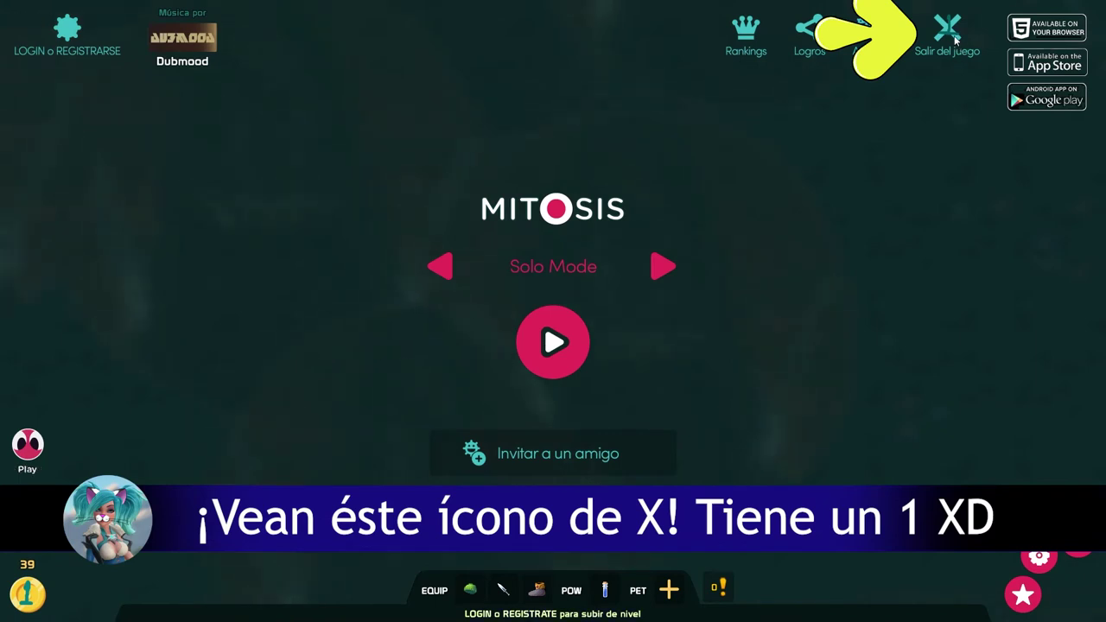
Check the marked coin in the game menu, dismiss the login notice, and play a Solo Mode match, splitting the cell to look for changed sprites
click(42, 593)
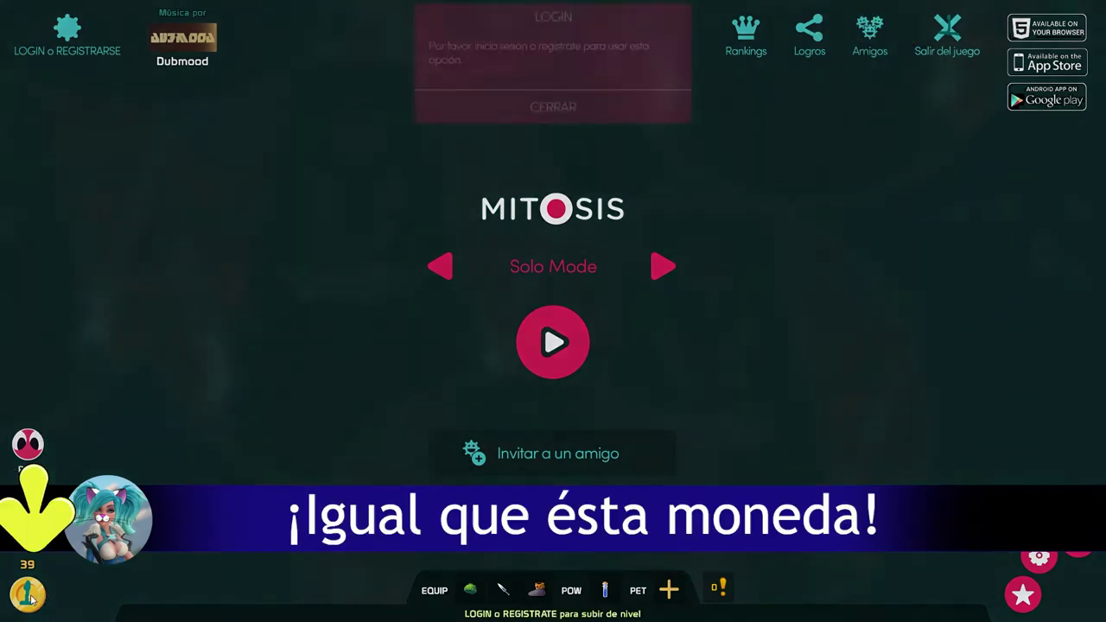
click(487, 124)
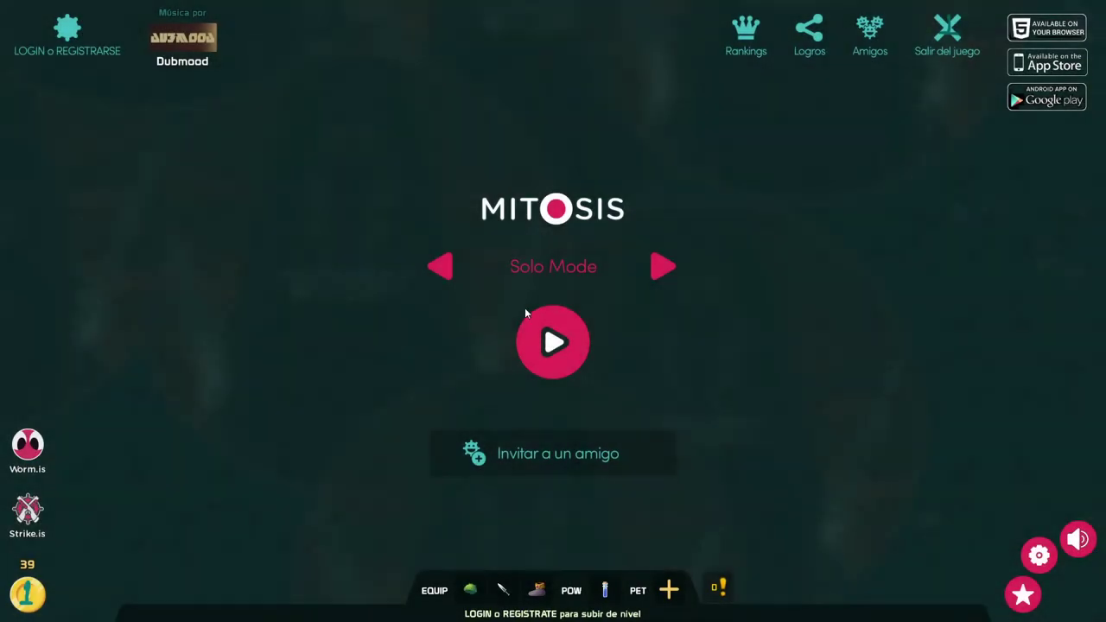
click(546, 338)
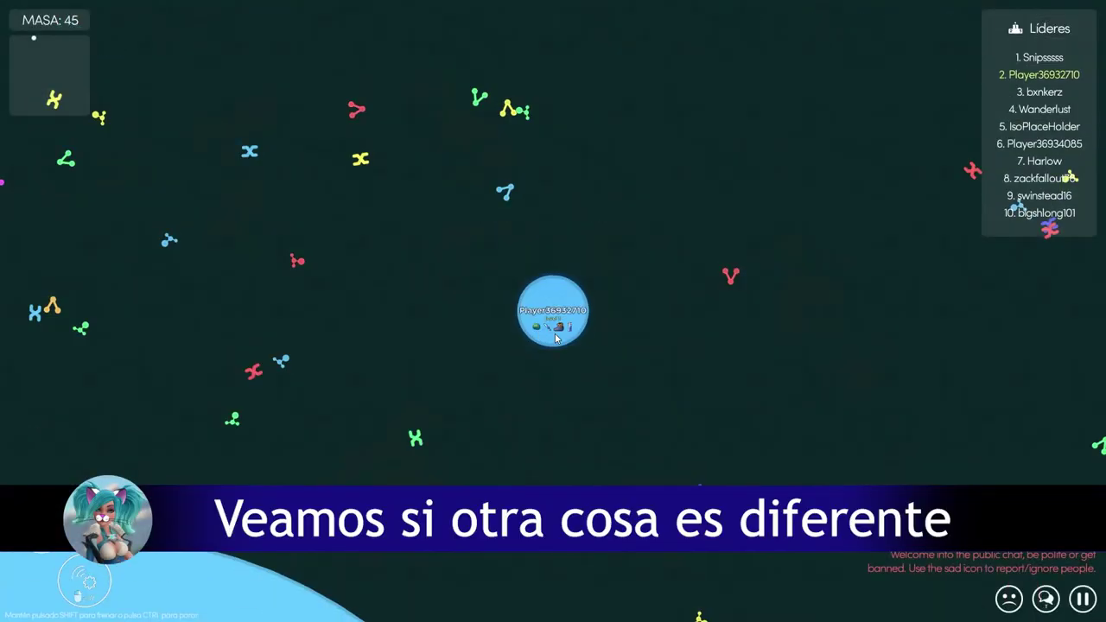
key(space)
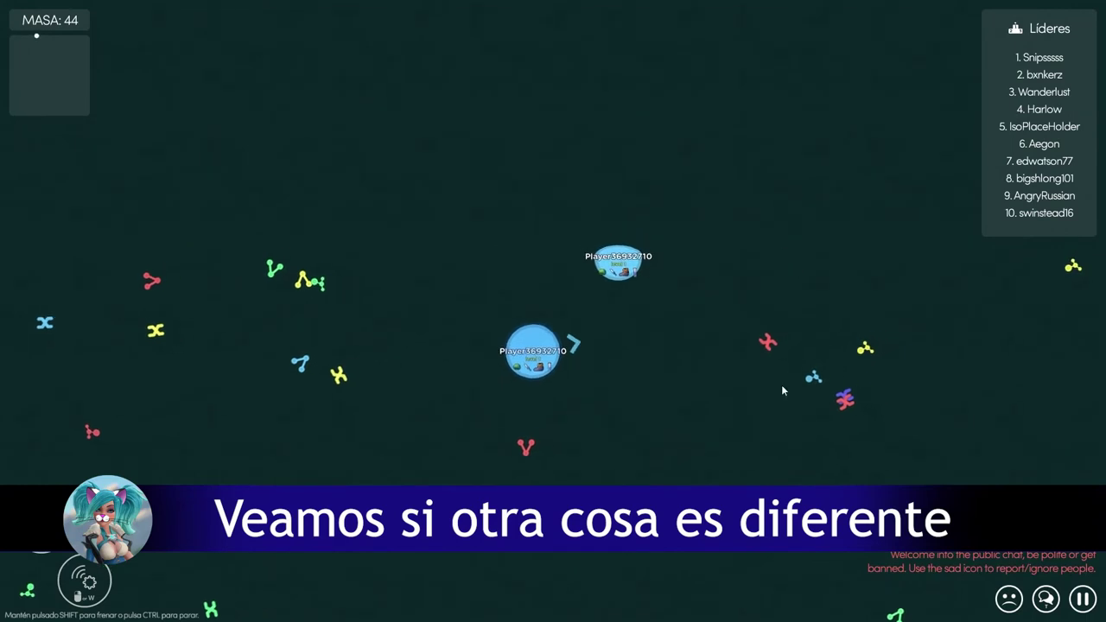
key(space)
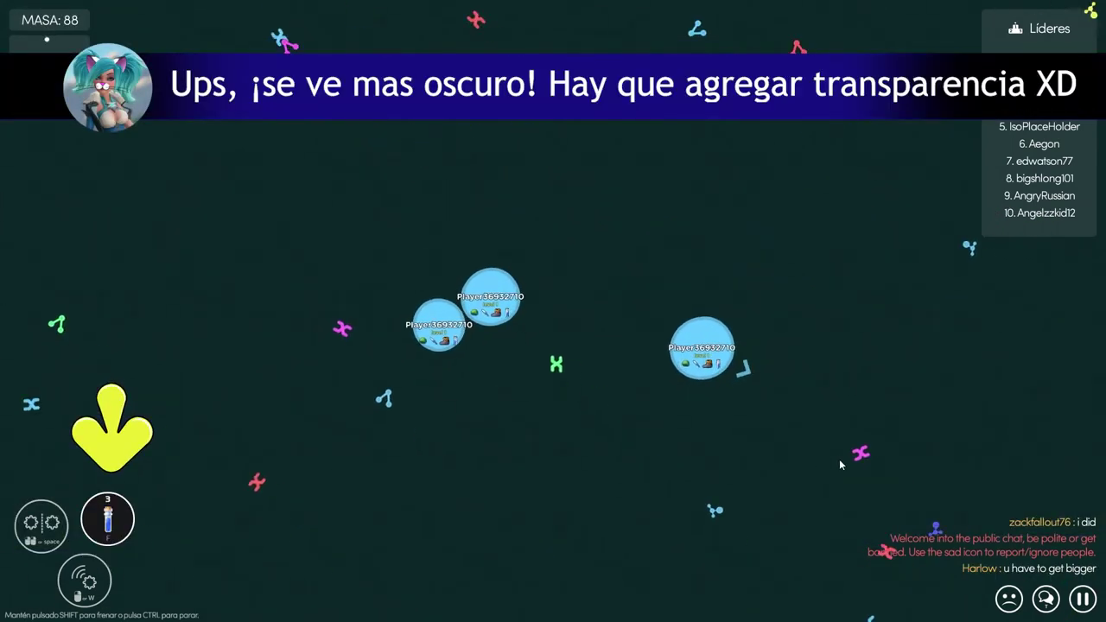
key(space)
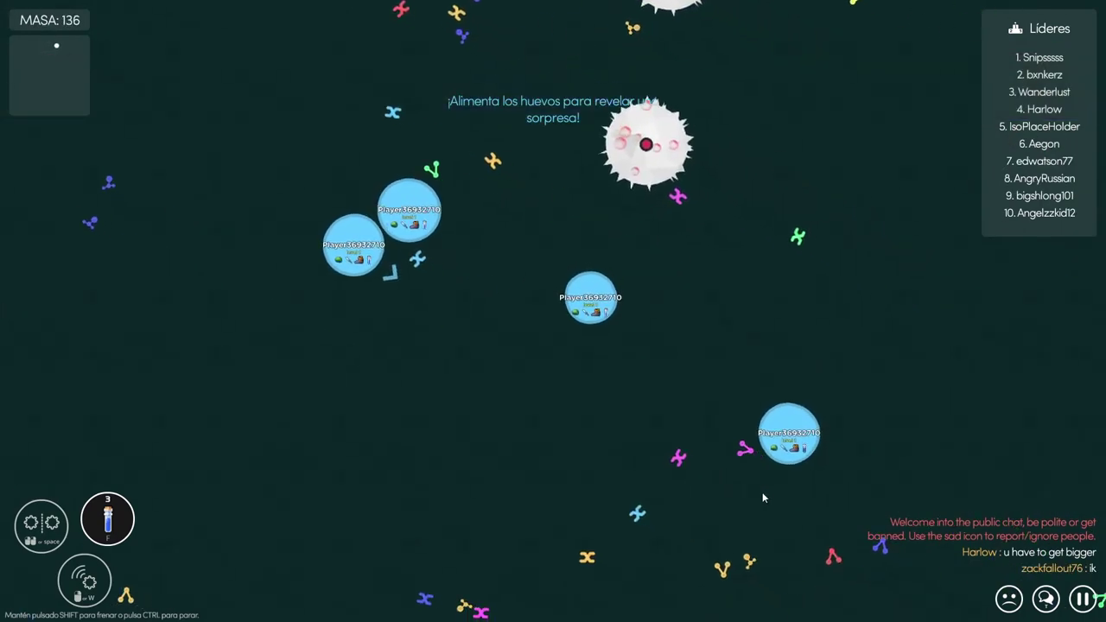
key(space)
key(space)
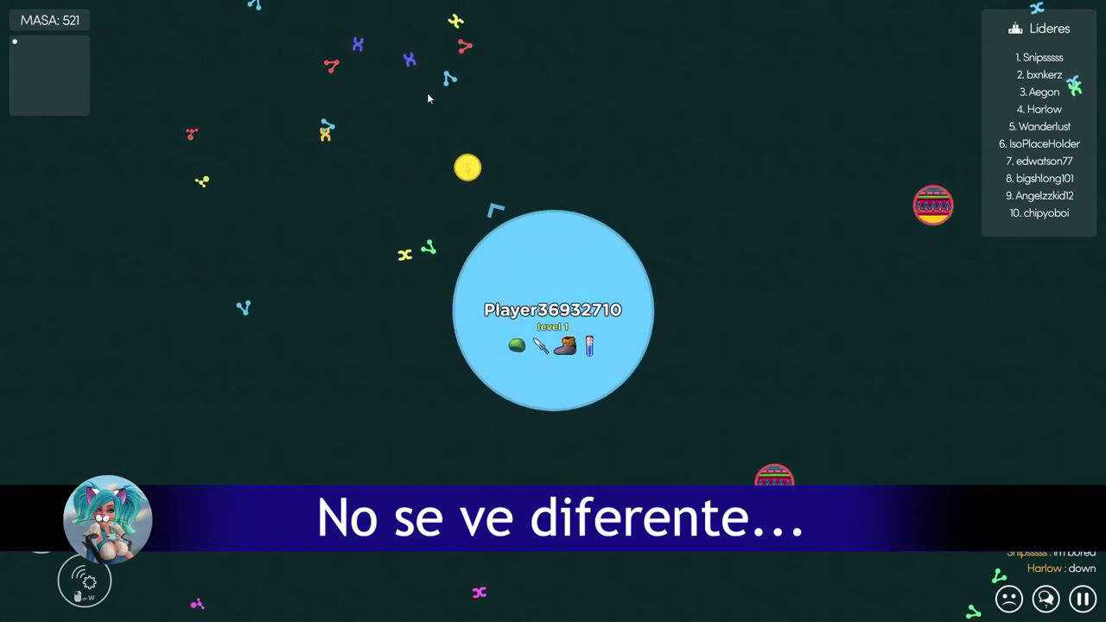
key(w)
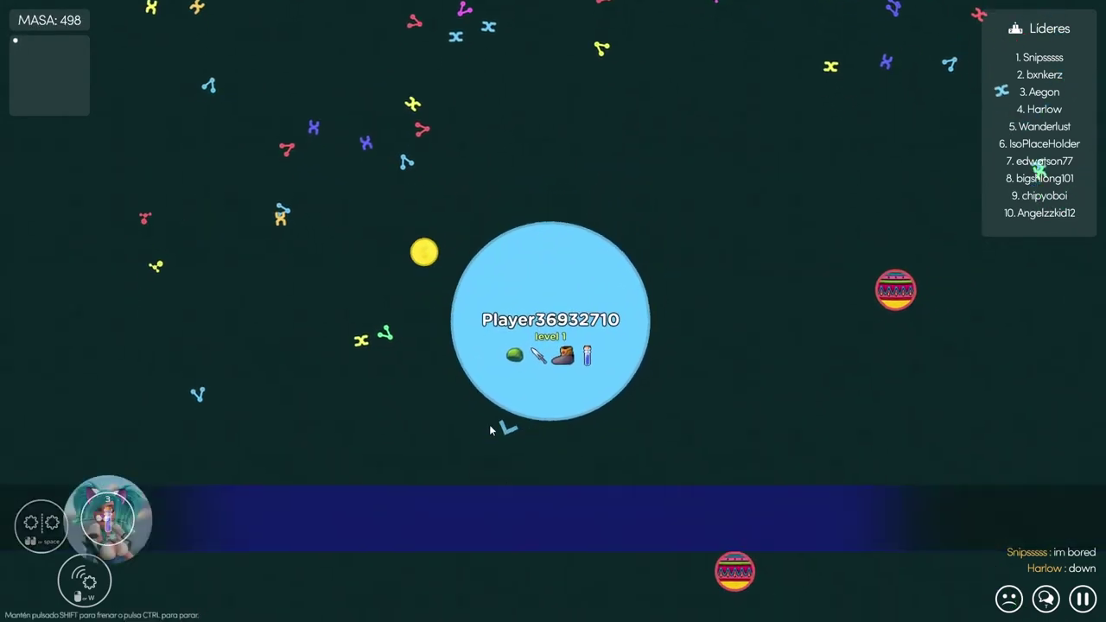
key(space)
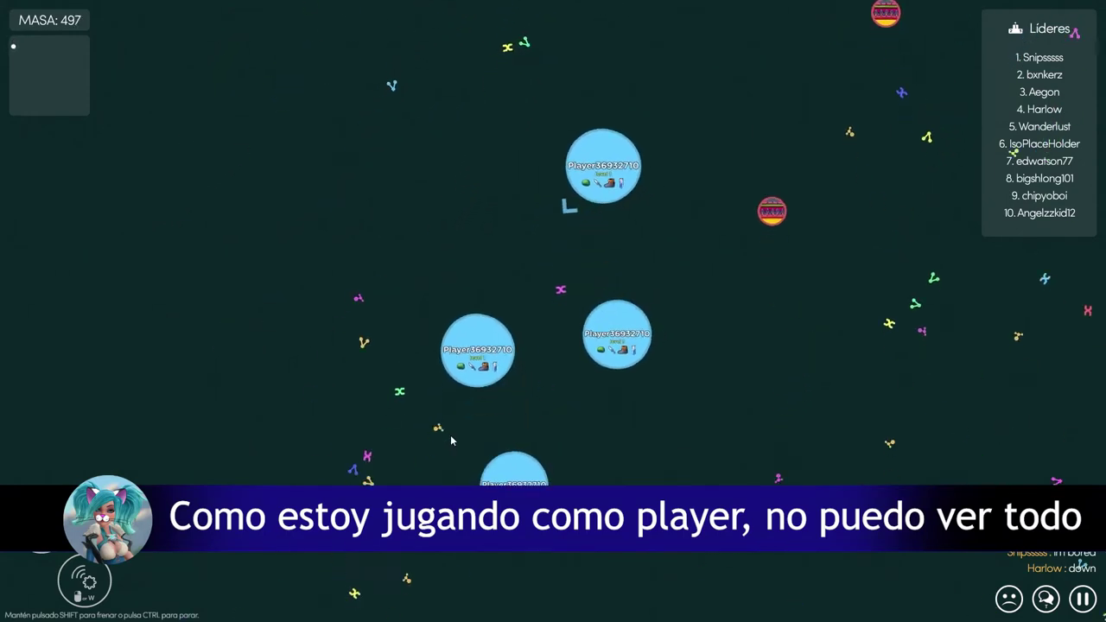
key(Escape)
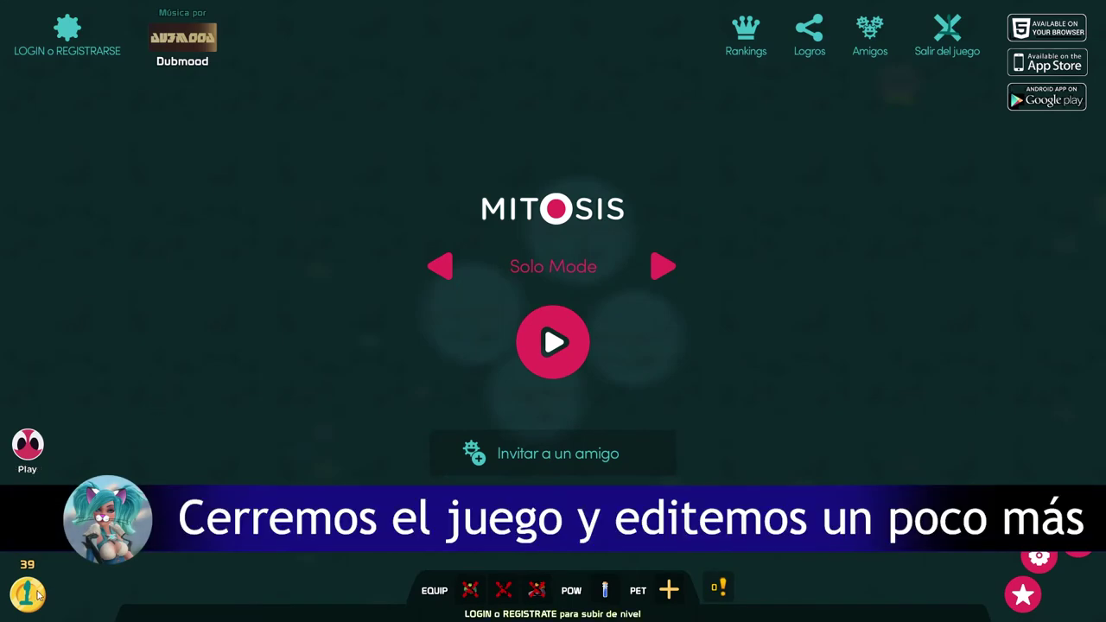
Exit the game, switch to Photopea in Firefox, and close the light_virus document without saving
click(947, 35)
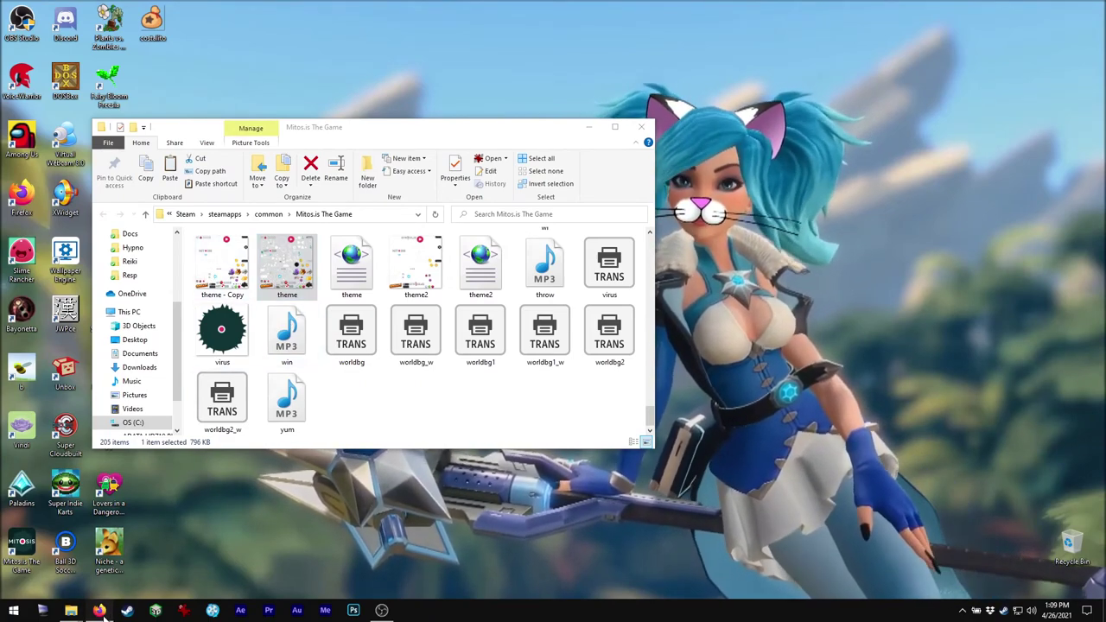
click(100, 610)
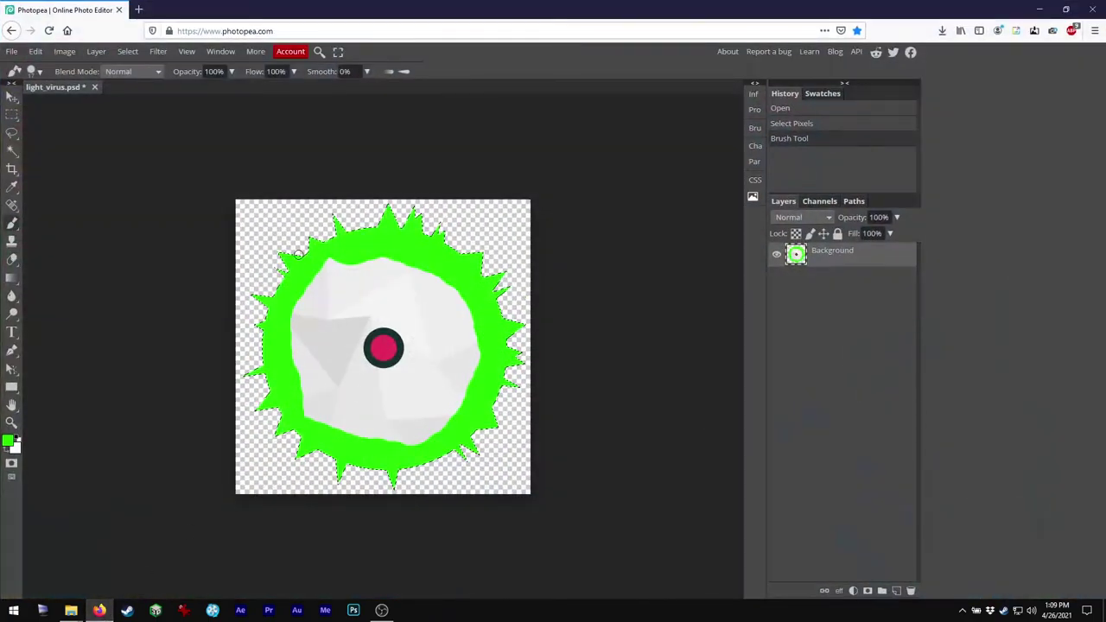
click(94, 87)
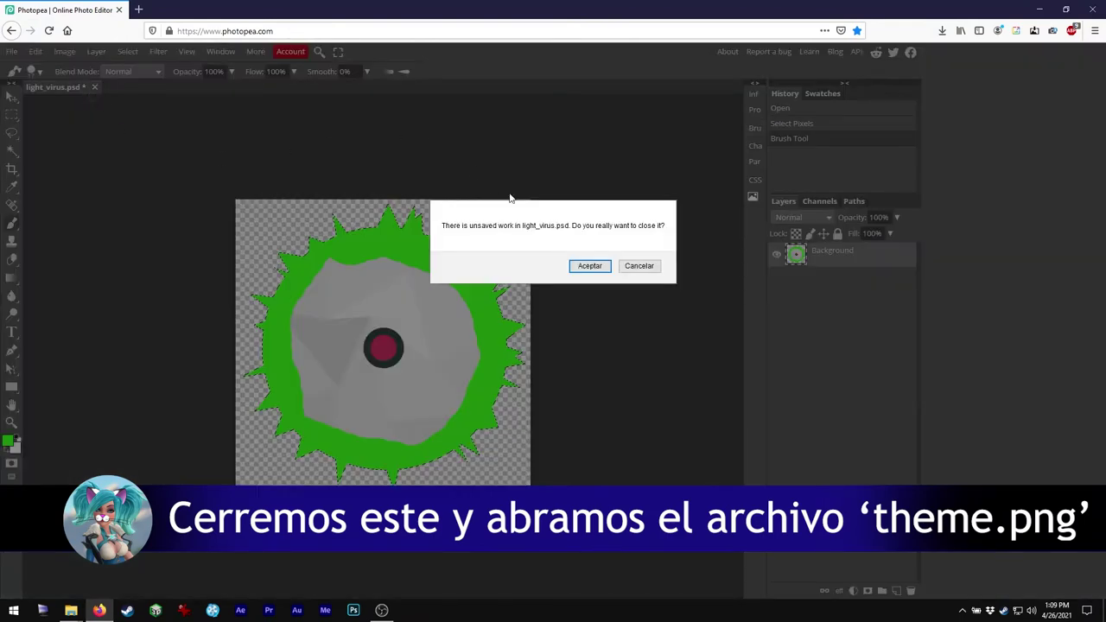
click(590, 268)
mouse_move(70, 609)
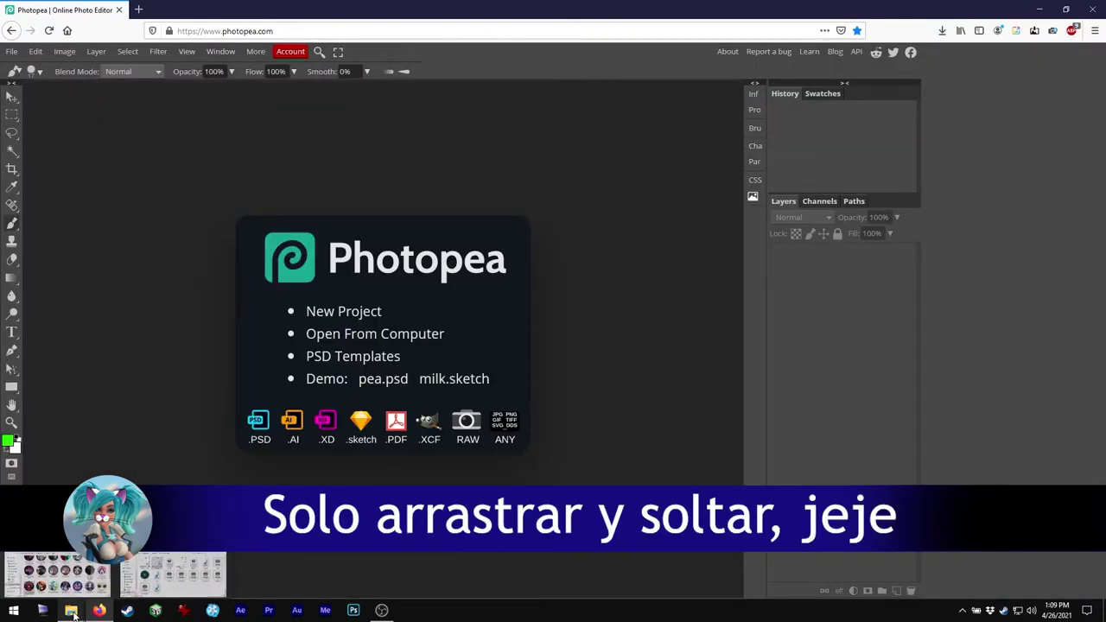
Open the marked theme image from the Mitos.is The Game folder in Photopea and add a new layer beneath the Background layer
click(68, 577)
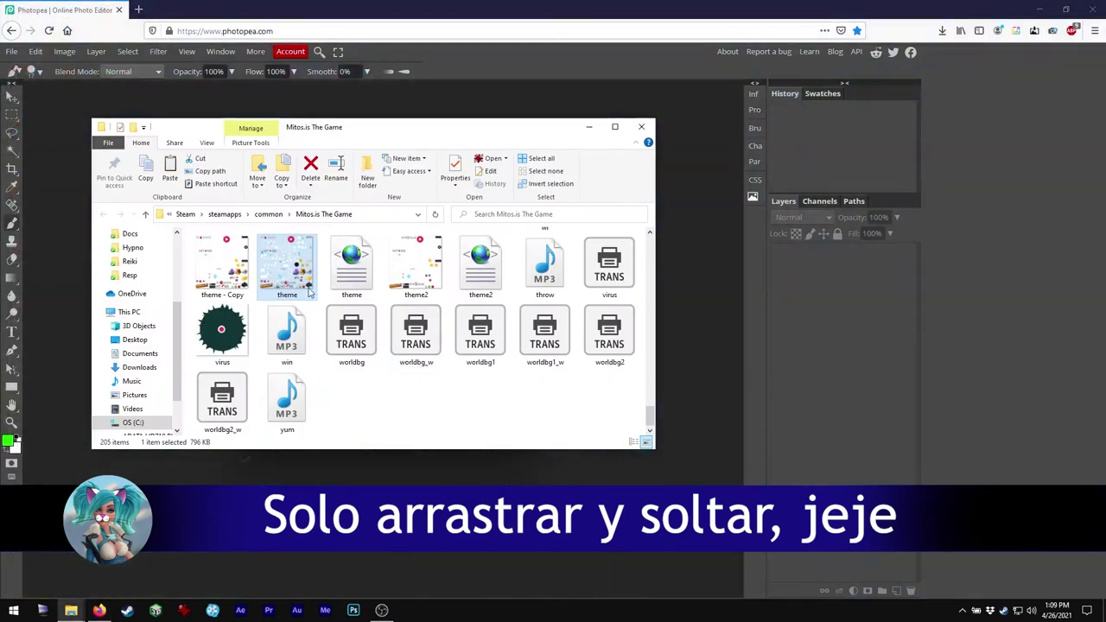
drag(292, 275, 373, 483)
click(612, 16)
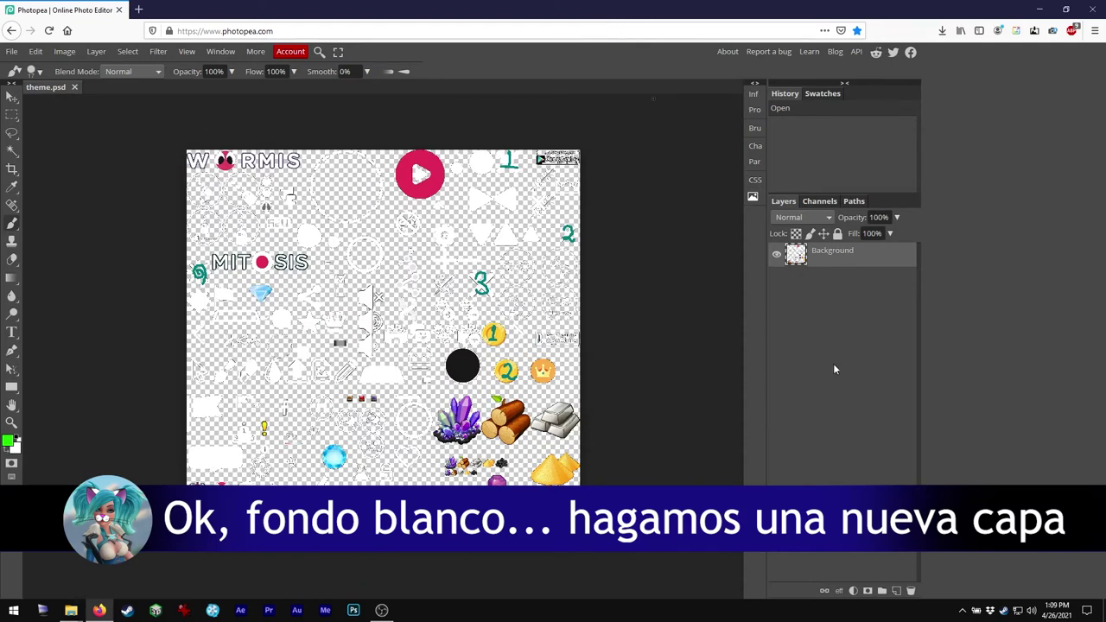
click(895, 591)
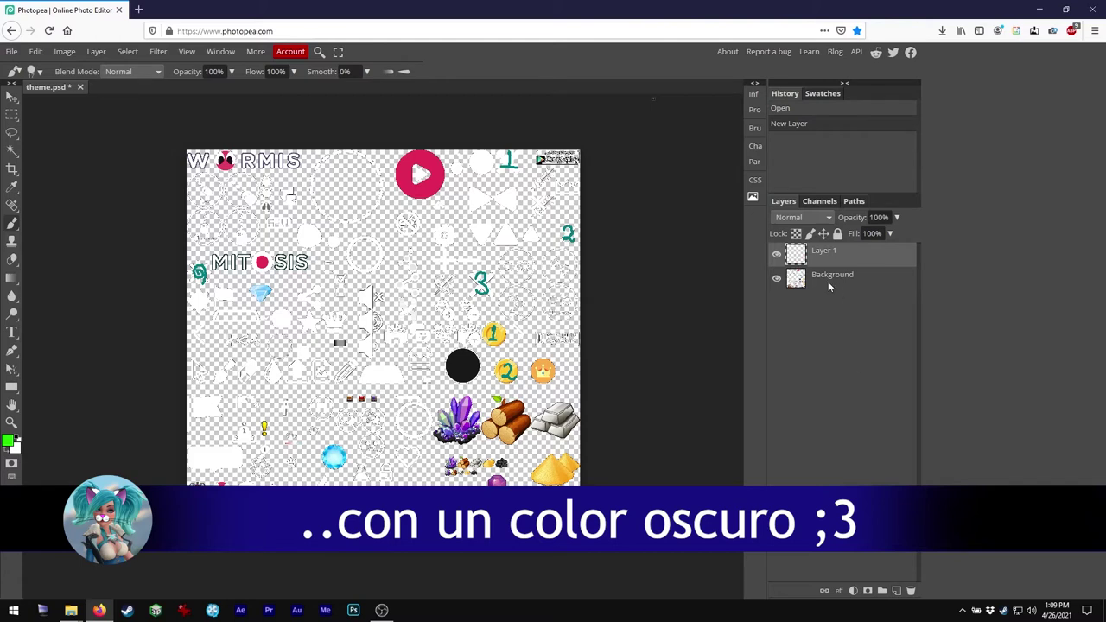
drag(802, 256, 820, 295)
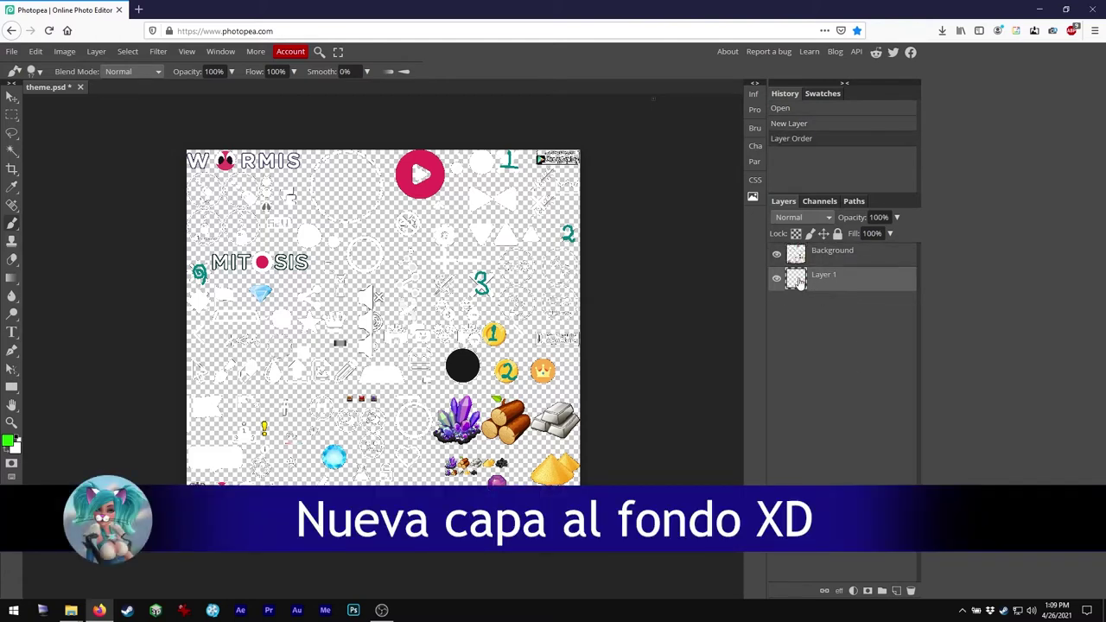
Set the foreground color to dark green (228b13) and brush it over the whole new layer as a temporary backdrop
click(9, 443)
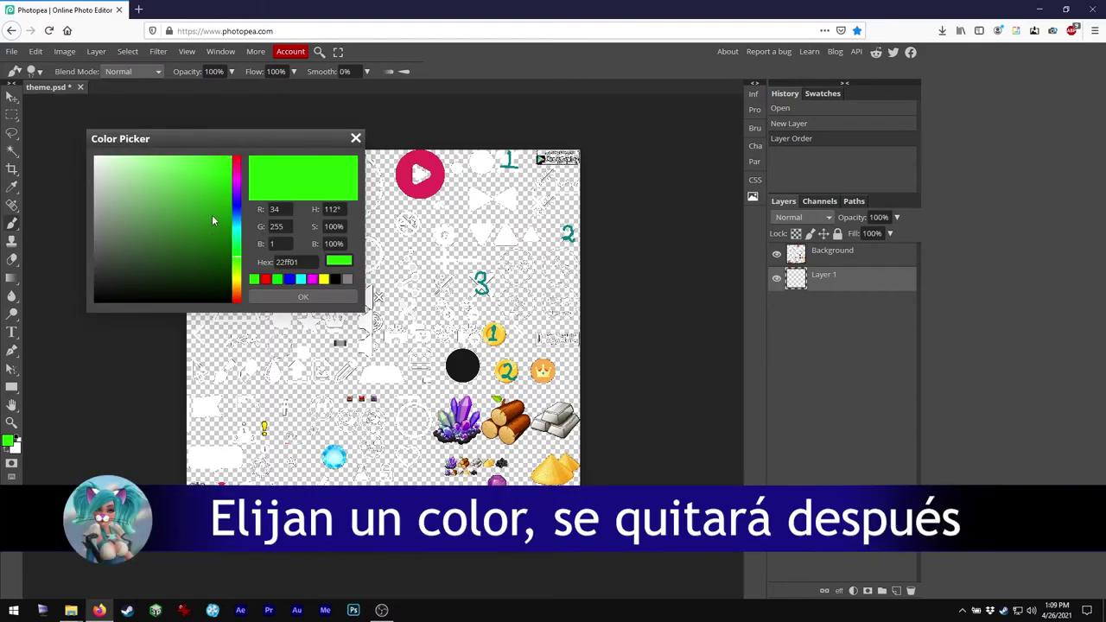
click(213, 218)
click(213, 223)
click(259, 297)
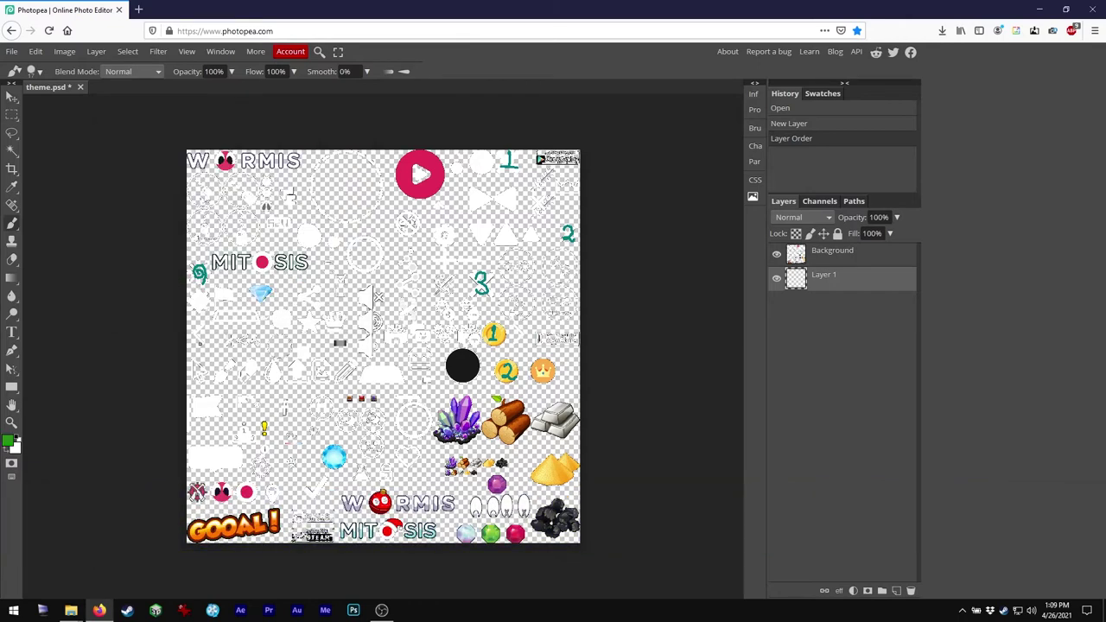
click(11, 443)
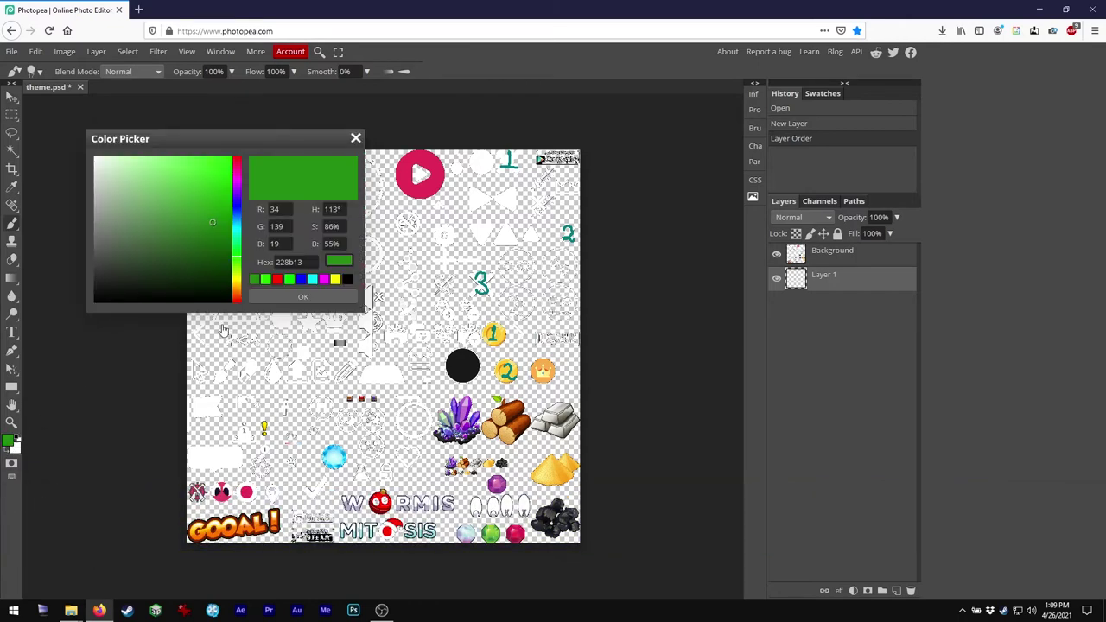
click(269, 297)
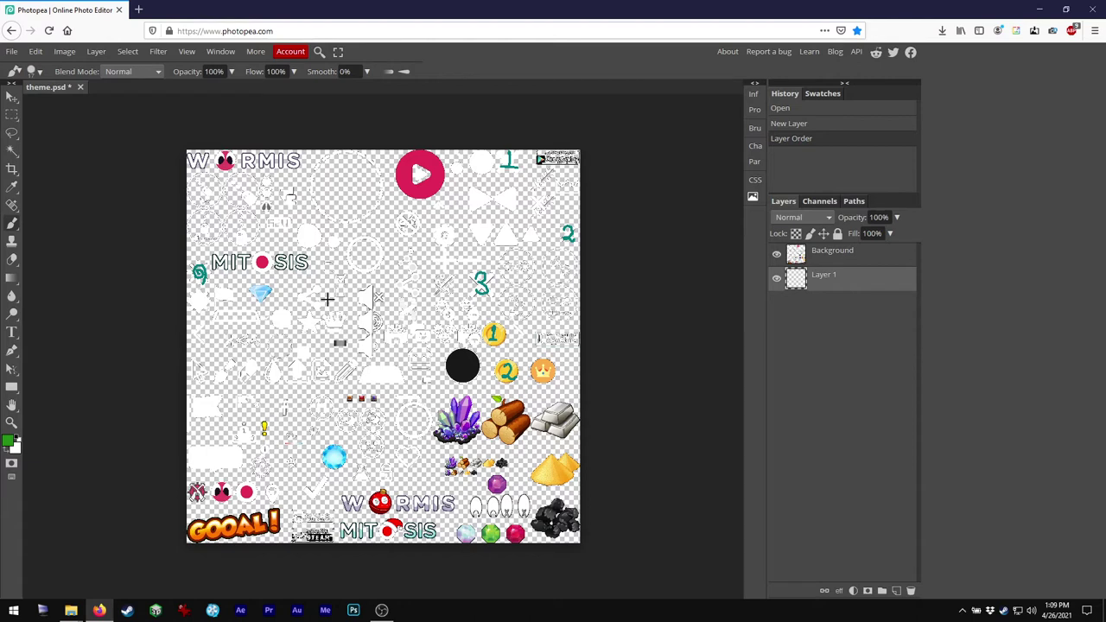
mouse_move(530, 199)
mouse_down()
mouse_move(540, 509)
mouse_move(415, 471)
mouse_move(210, 467)
mouse_move(328, 294)
mouse_move(449, 169)
mouse_move(250, 216)
mouse_up()
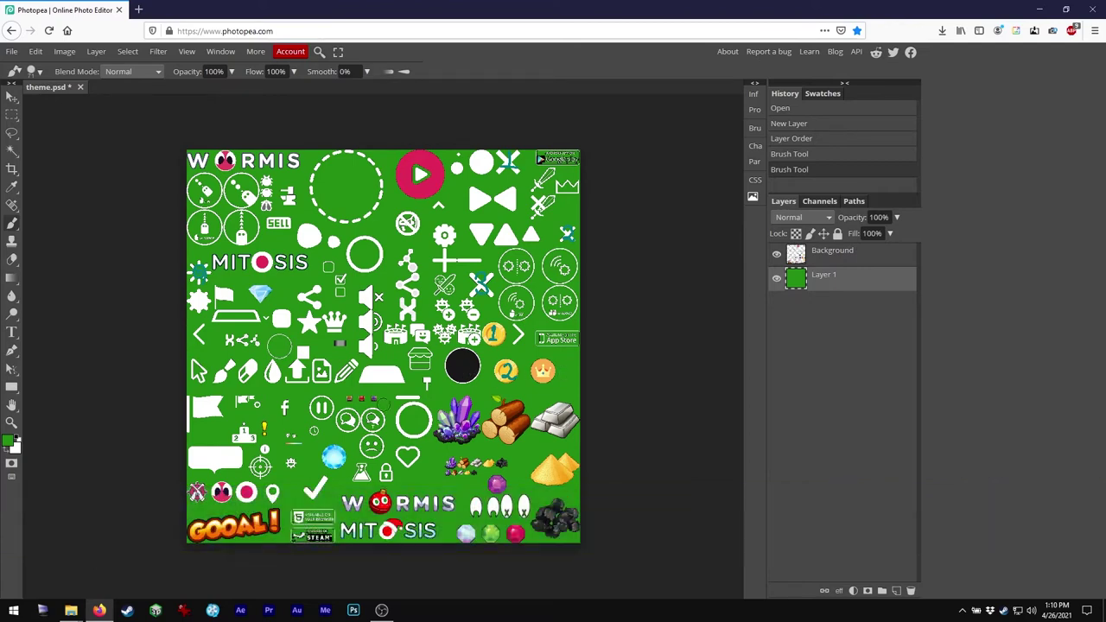
Place the costalito image from the desktop into the sprite sheet, position it over coin 1, and make it the topmost layer
double_click(640, 12)
drag(151, 19, 797, 58)
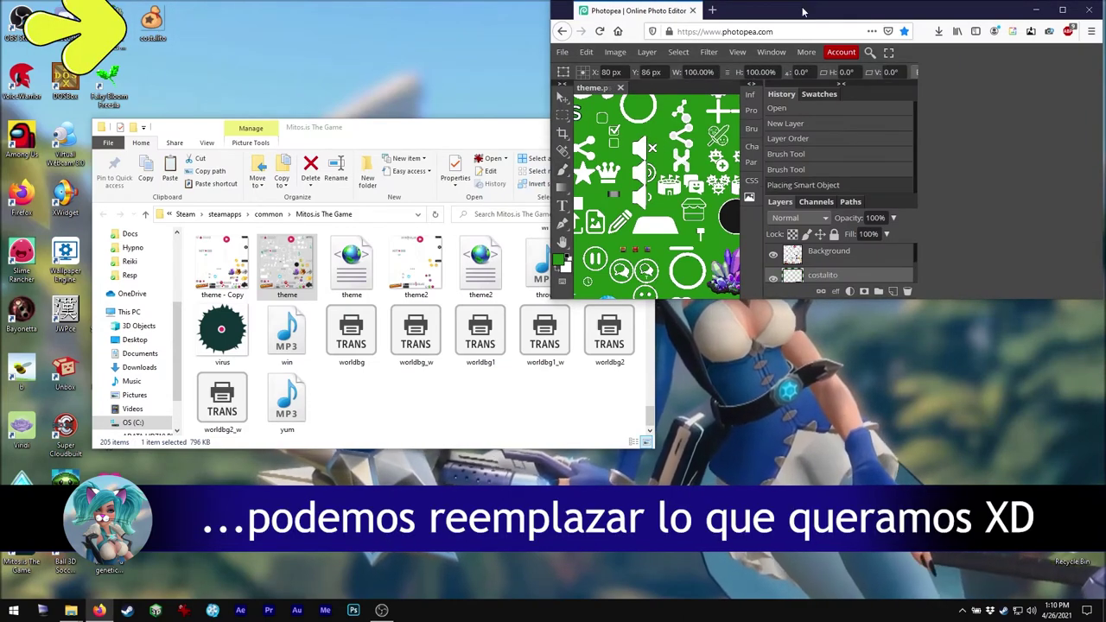
key(super+Up)
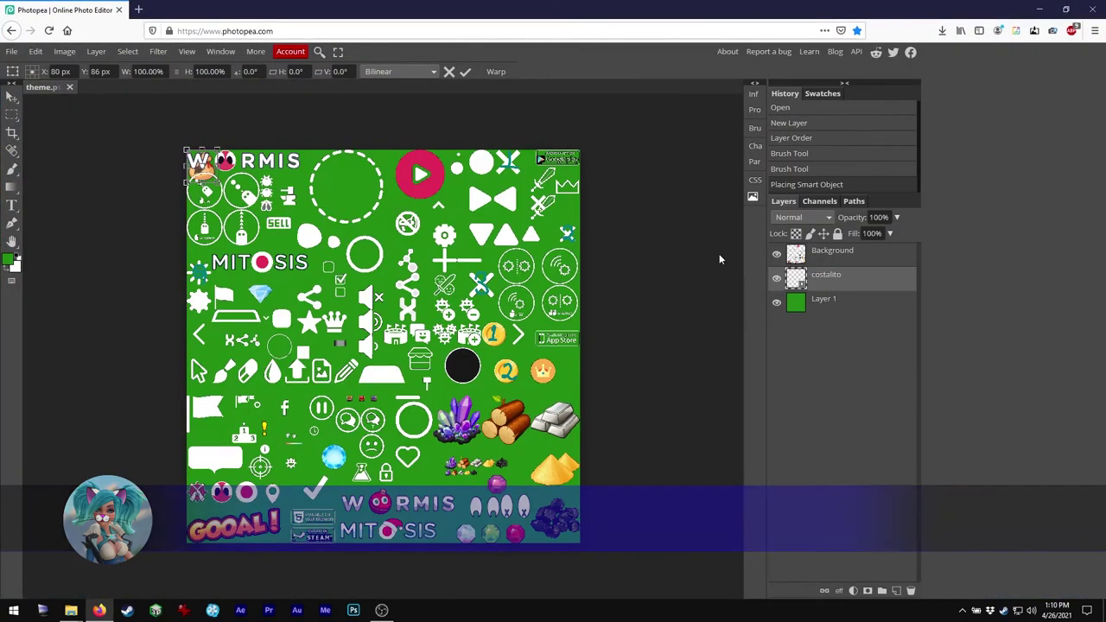
drag(206, 177, 509, 357)
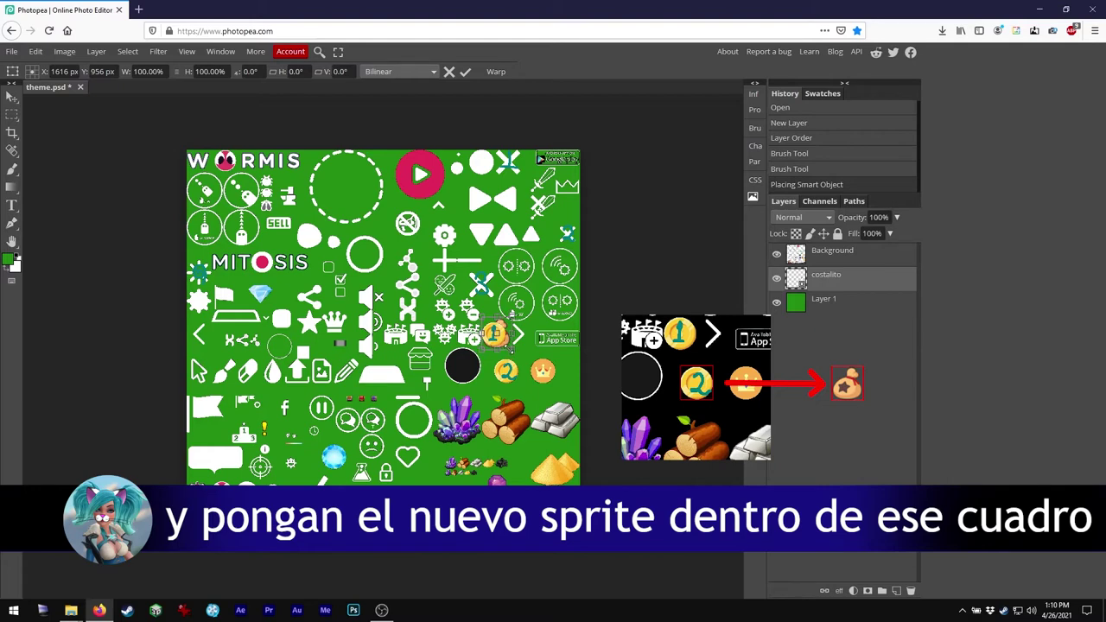
mouse_move(508, 351)
mouse_down()
mouse_move(494, 344)
mouse_move(504, 344)
mouse_up()
drag(804, 285, 812, 250)
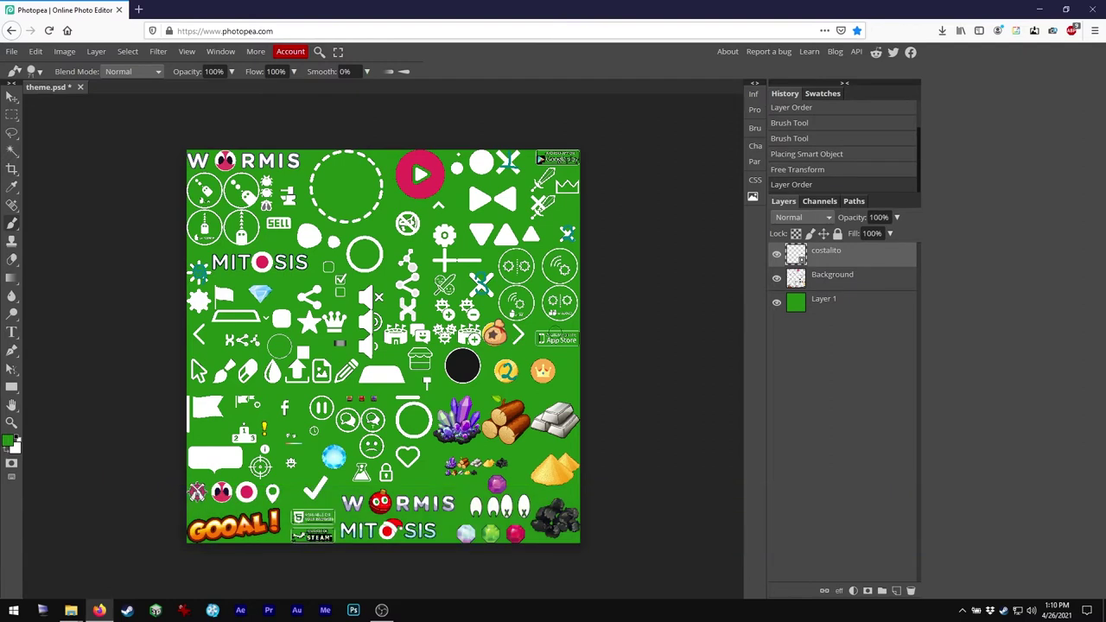
Erase the original coin 1 sprite beneath the money bag on the Background layer with the Eraser tool
click(803, 278)
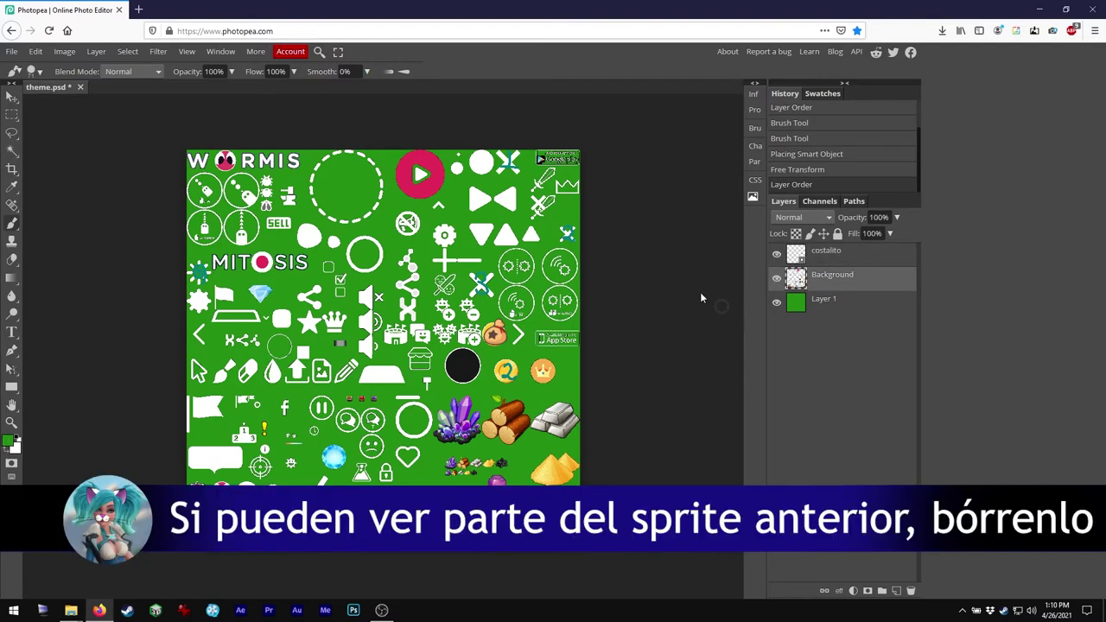
key(e)
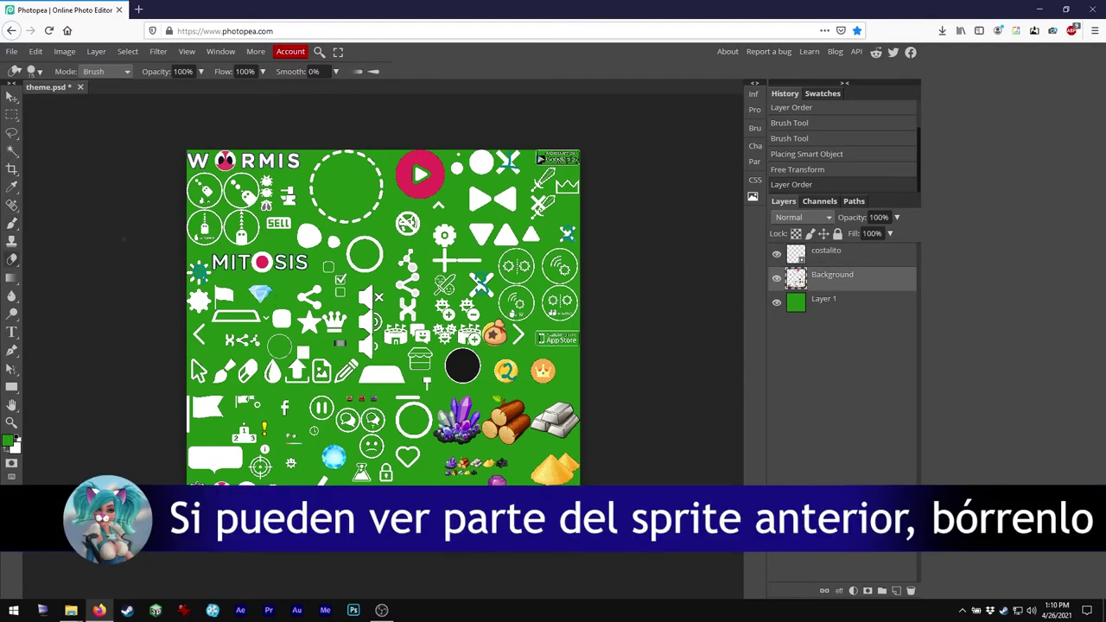
right_click(11, 263)
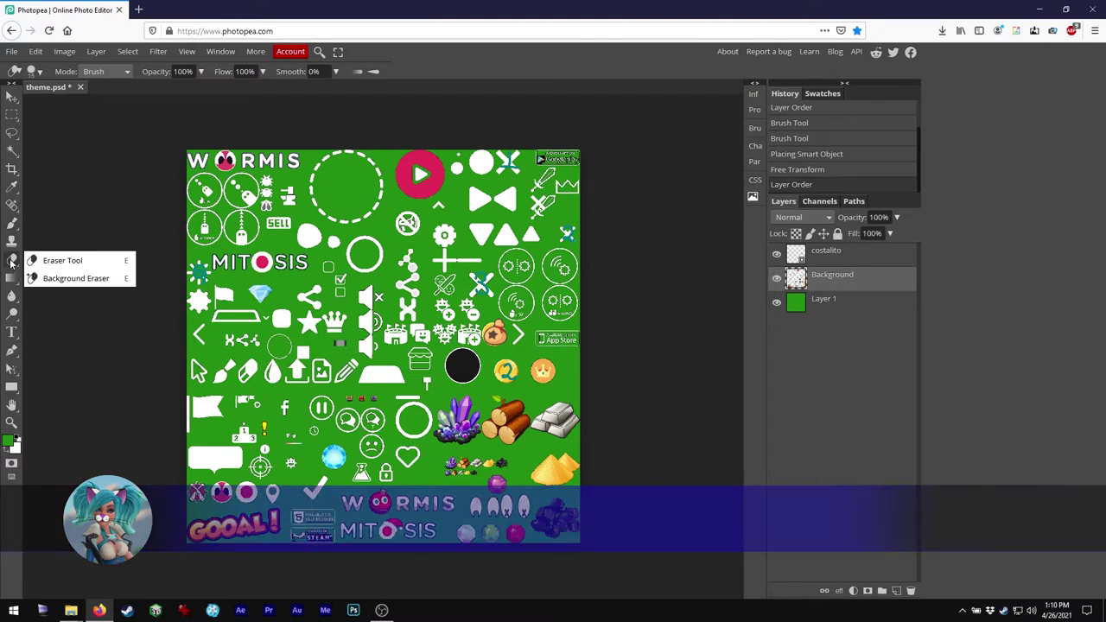
click(62, 260)
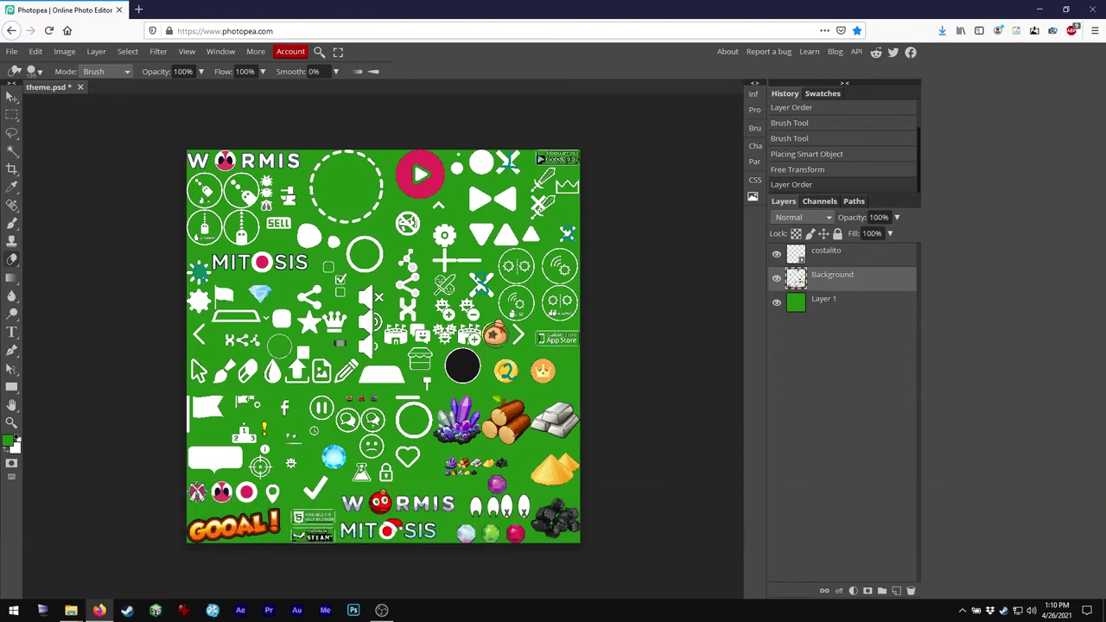
drag(495, 334, 510, 350)
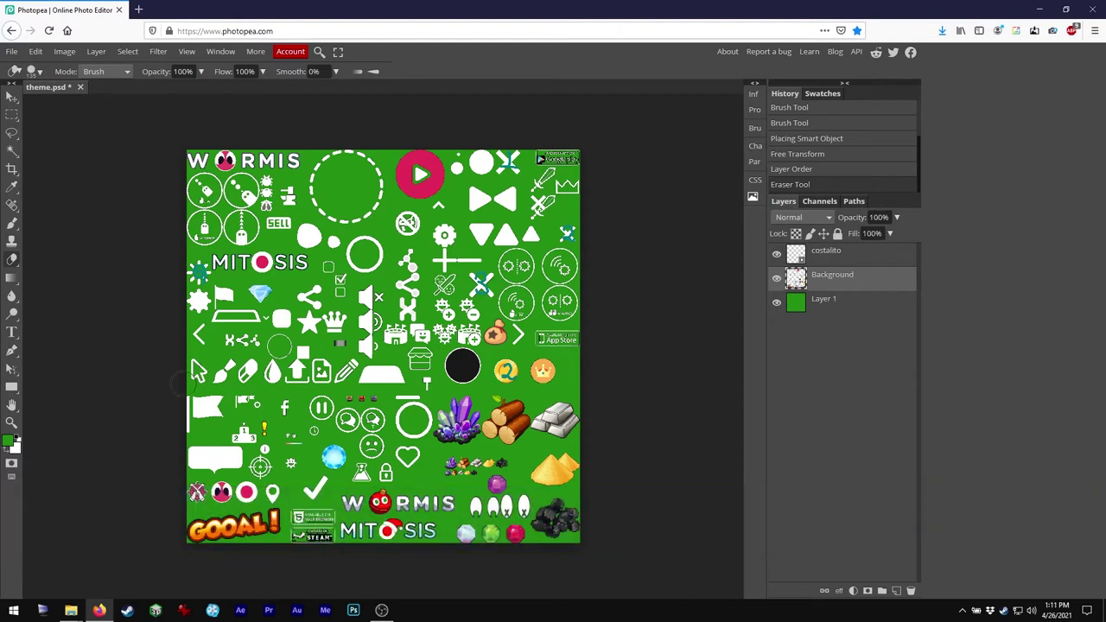
Place the round Carmen Sandiego "Where in the World" image from the Subir folder into the theme document
mouse_move(71, 610)
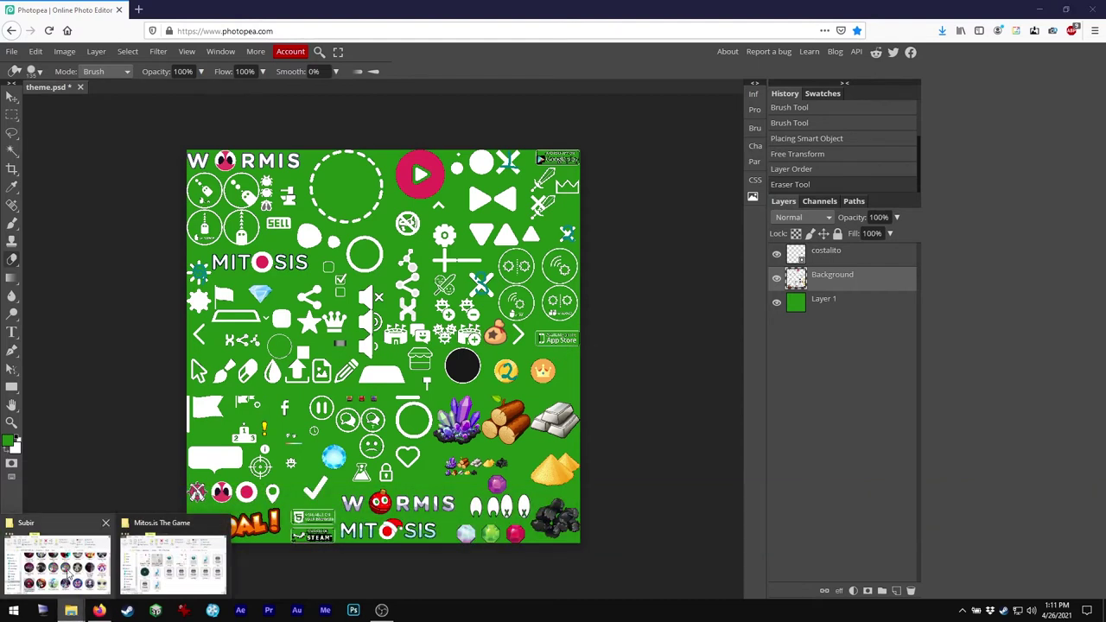
click(67, 569)
drag(192, 363, 648, 195)
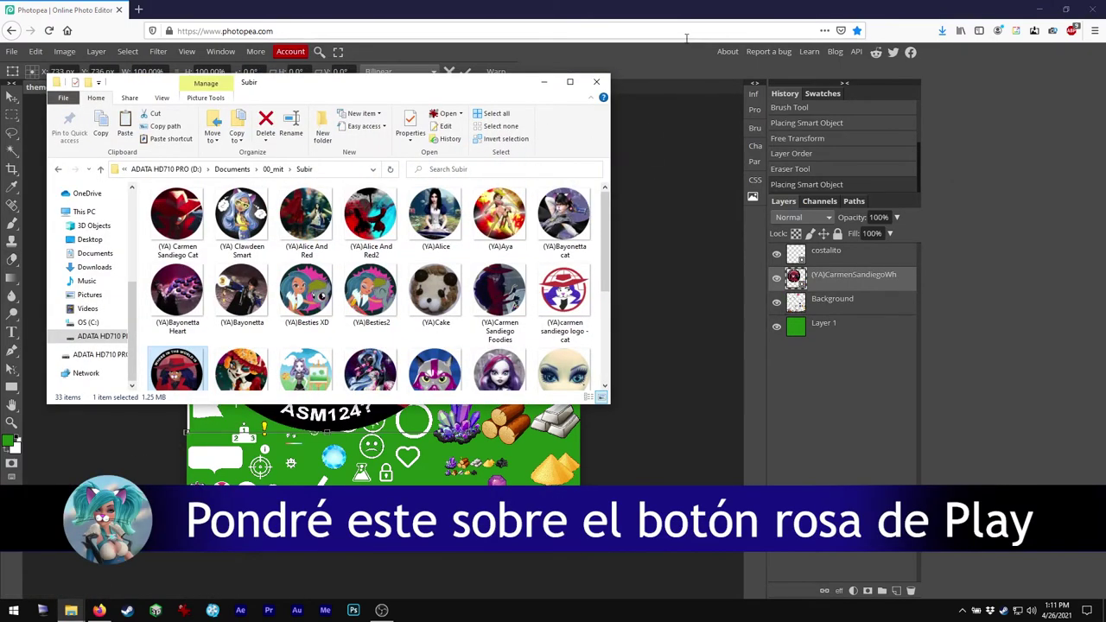
click(675, 16)
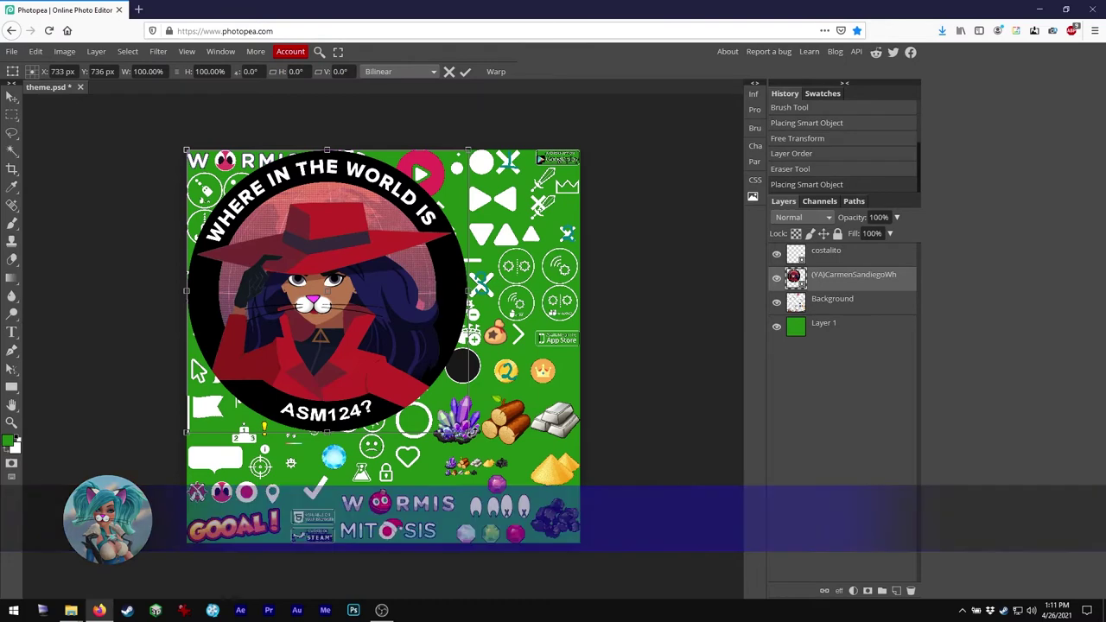
Scale the Carmen Sandiego image down to about 18% and align it over the pink Play button
drag(467, 430, 446, 175)
drag(374, 173, 392, 175)
key(Up)
key(Up)
key(Left)
key(Left)
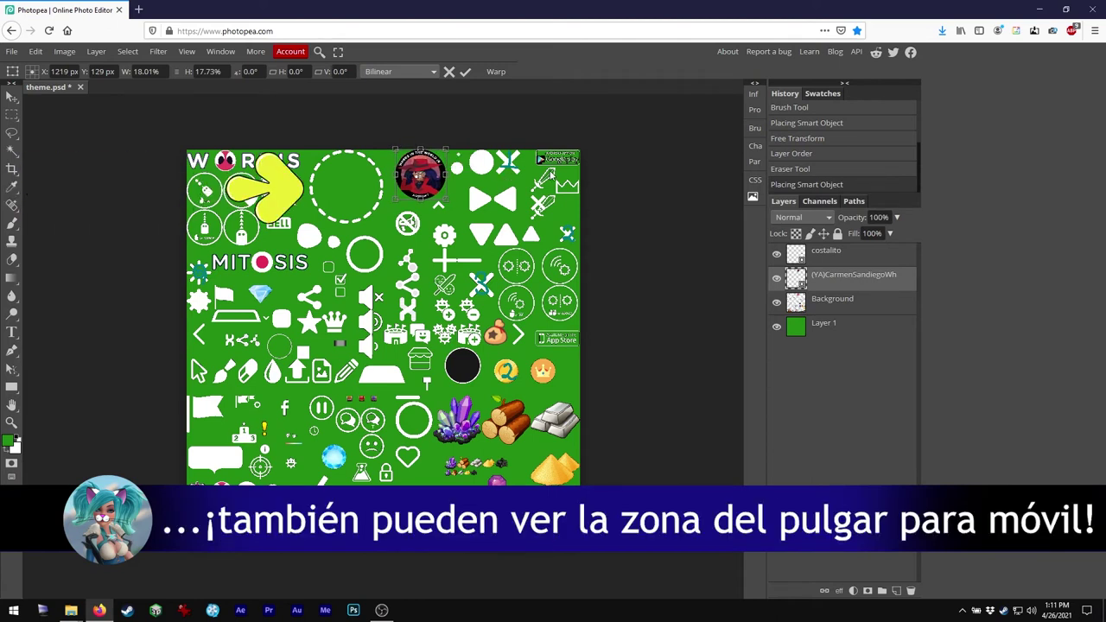
key(Up)
click(463, 72)
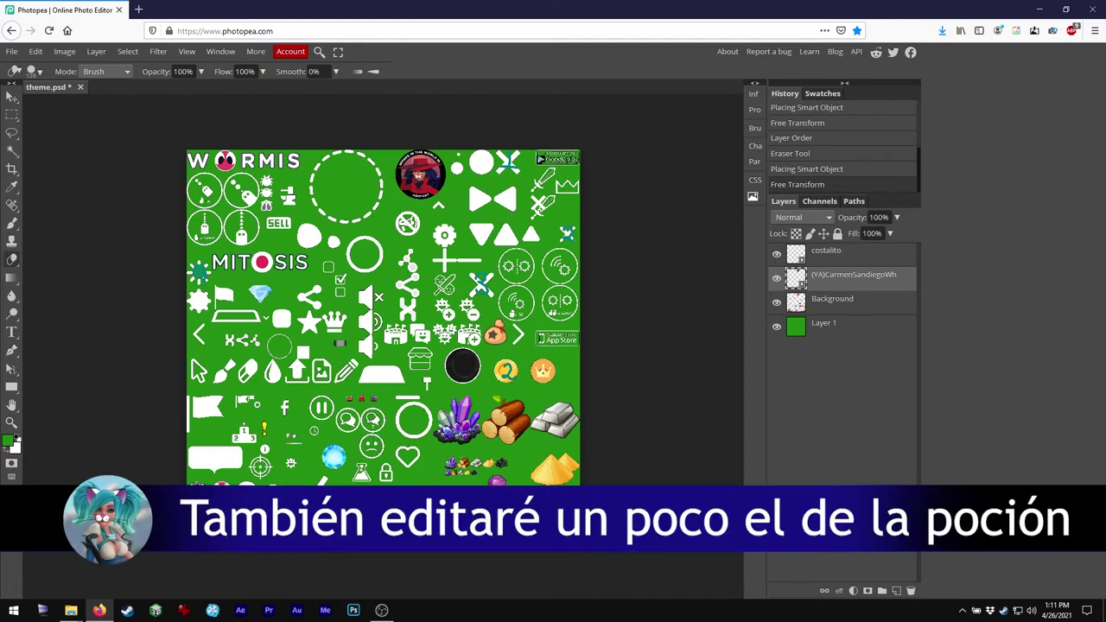
Set the foreground color to light blue (7997dc) and paint the inside of the black circle on the Background layer
click(7, 442)
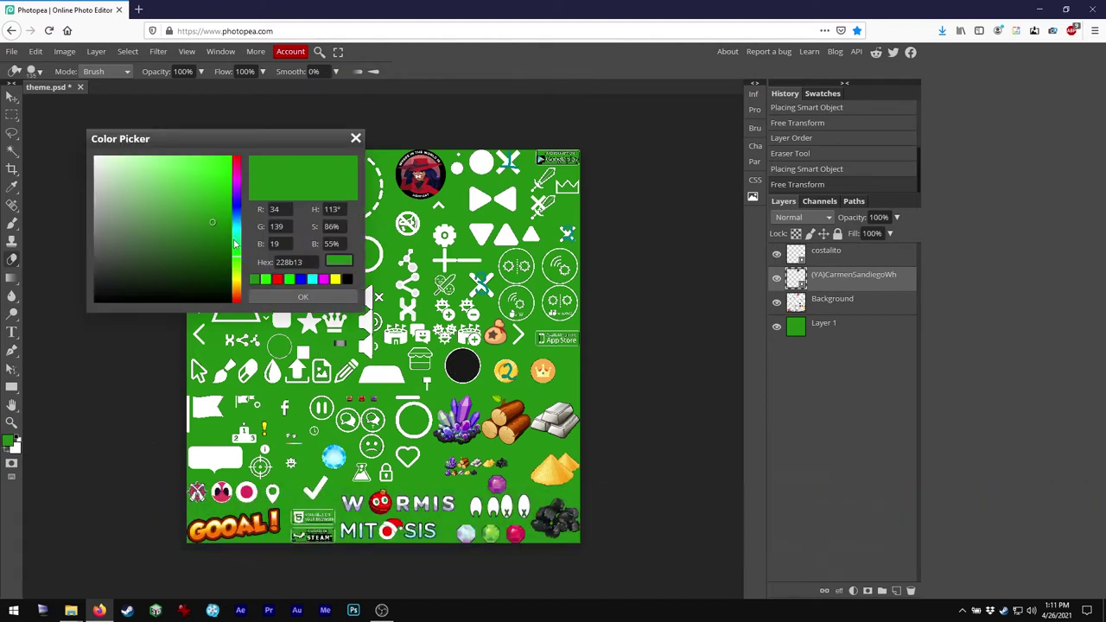
click(236, 209)
click(200, 199)
drag(185, 197, 156, 174)
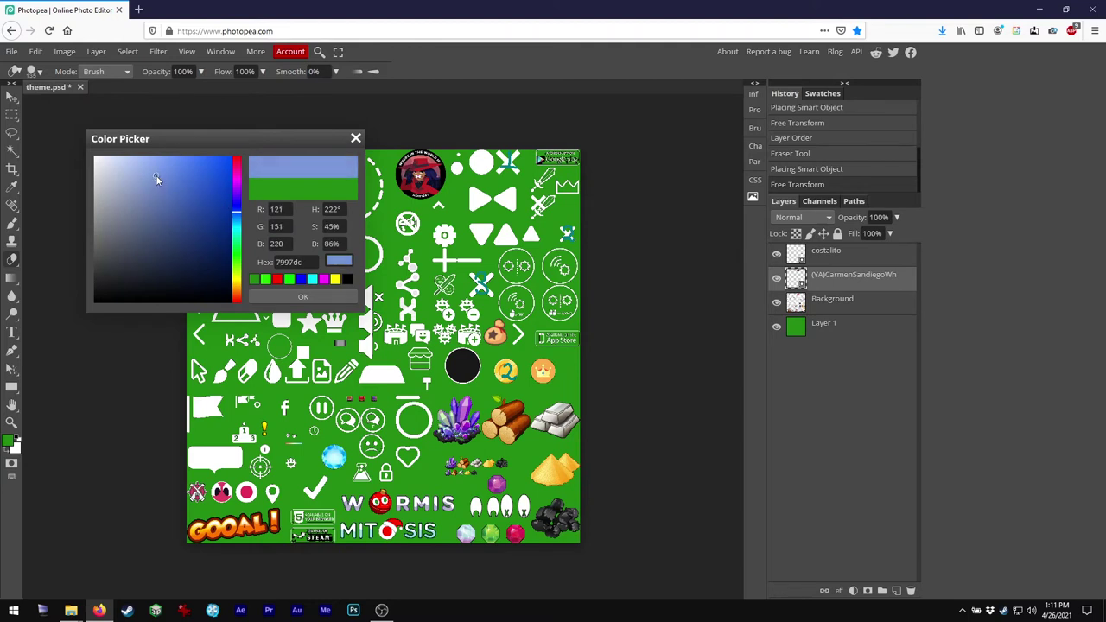
click(273, 297)
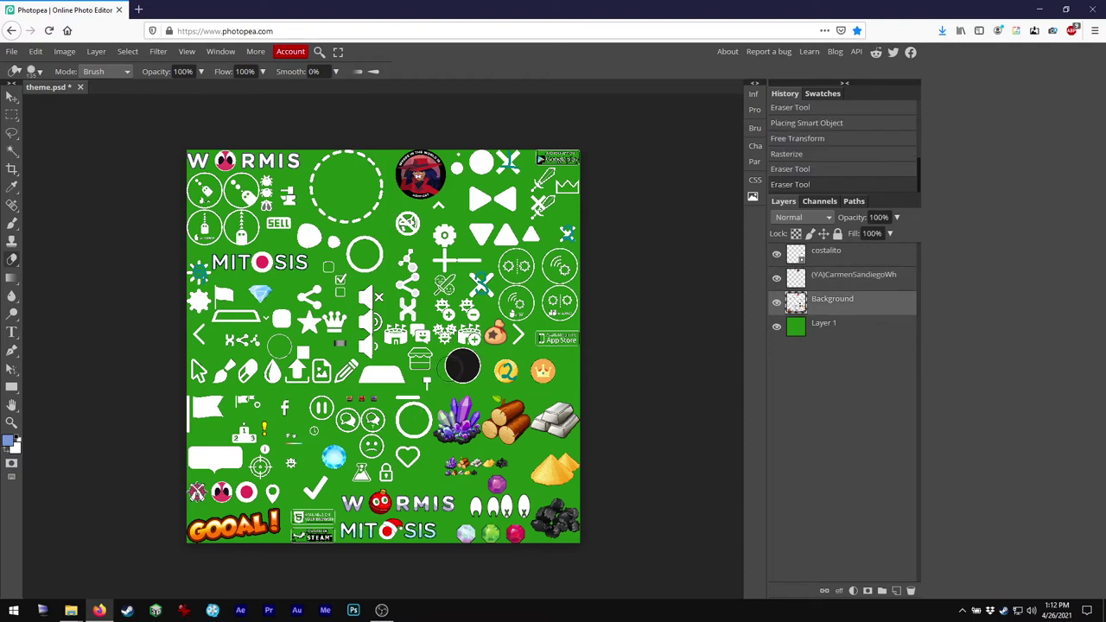
key(b)
mouse_move(460, 363)
mouse_down()
mouse_move(466, 371)
mouse_move(459, 364)
mouse_up()
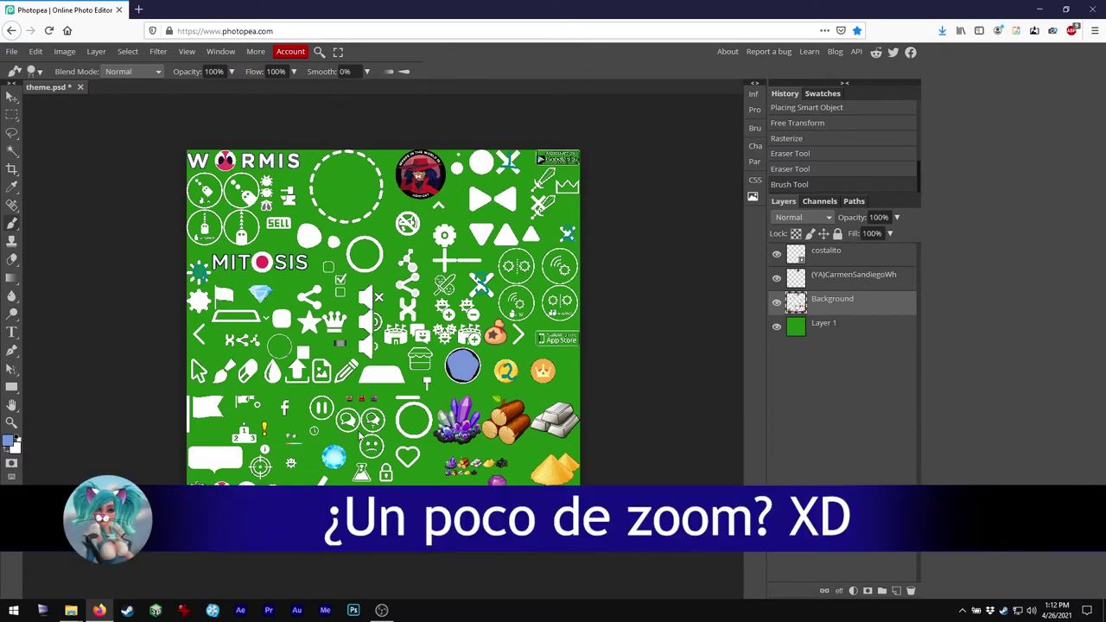
Set the foreground color to white (ffffff) and paint over the lower part of the sad-face icon, extending strokes beyond its circular outline
key(ctrl+plus)
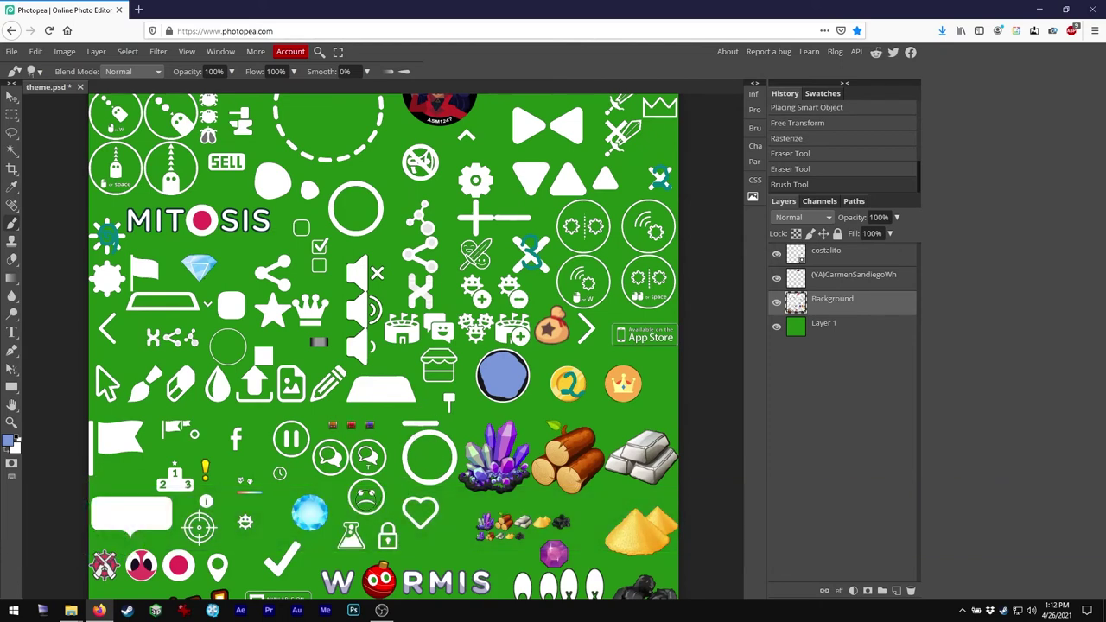
click(7, 450)
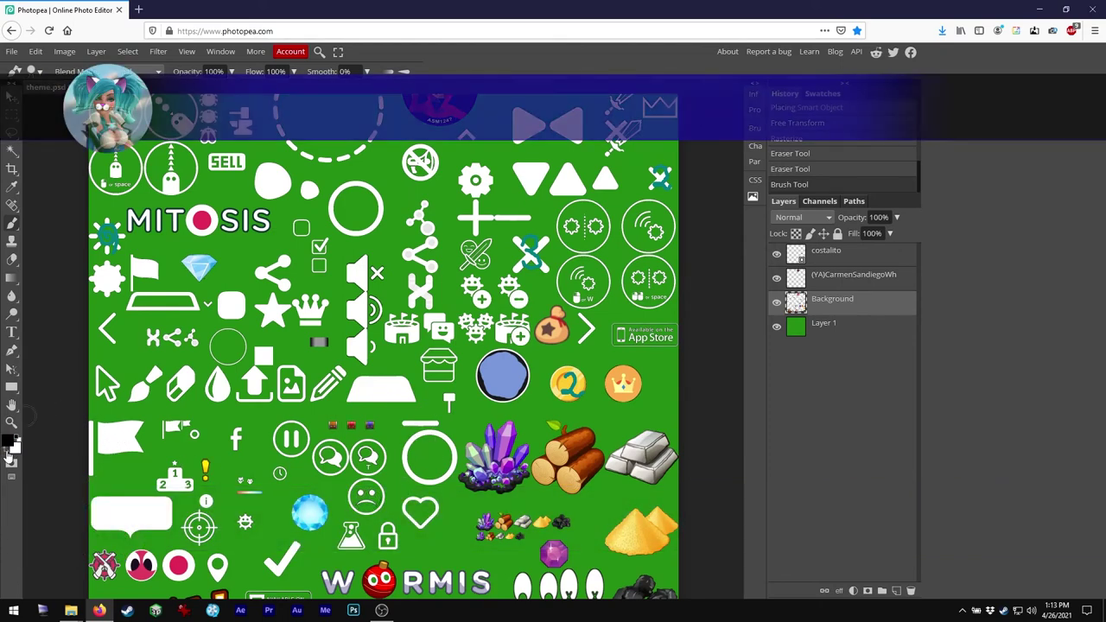
key(x)
click(7, 442)
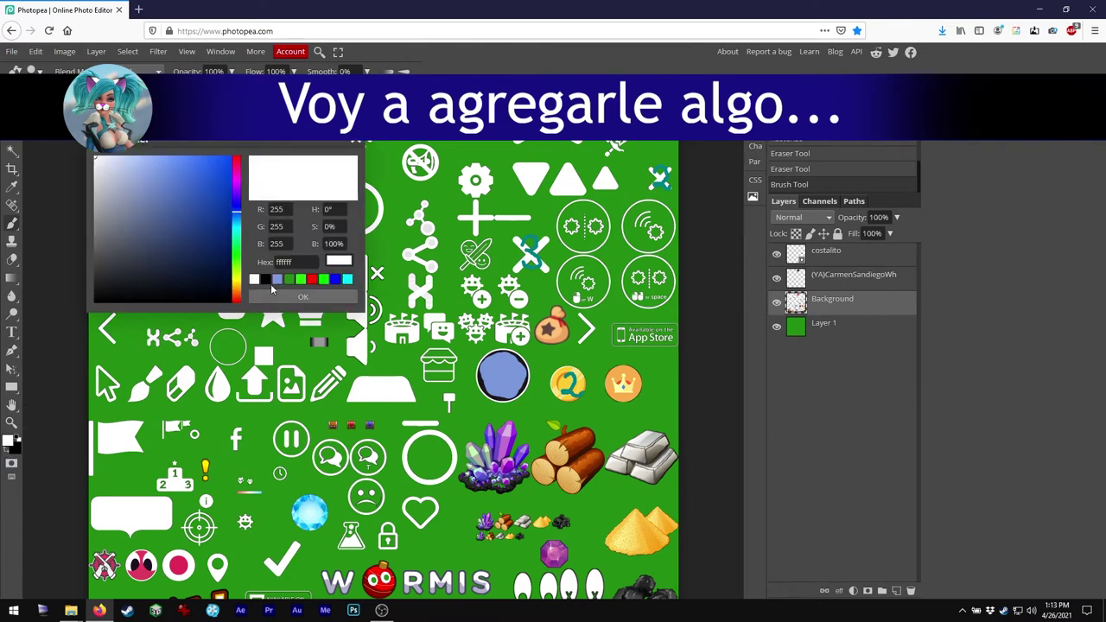
click(302, 296)
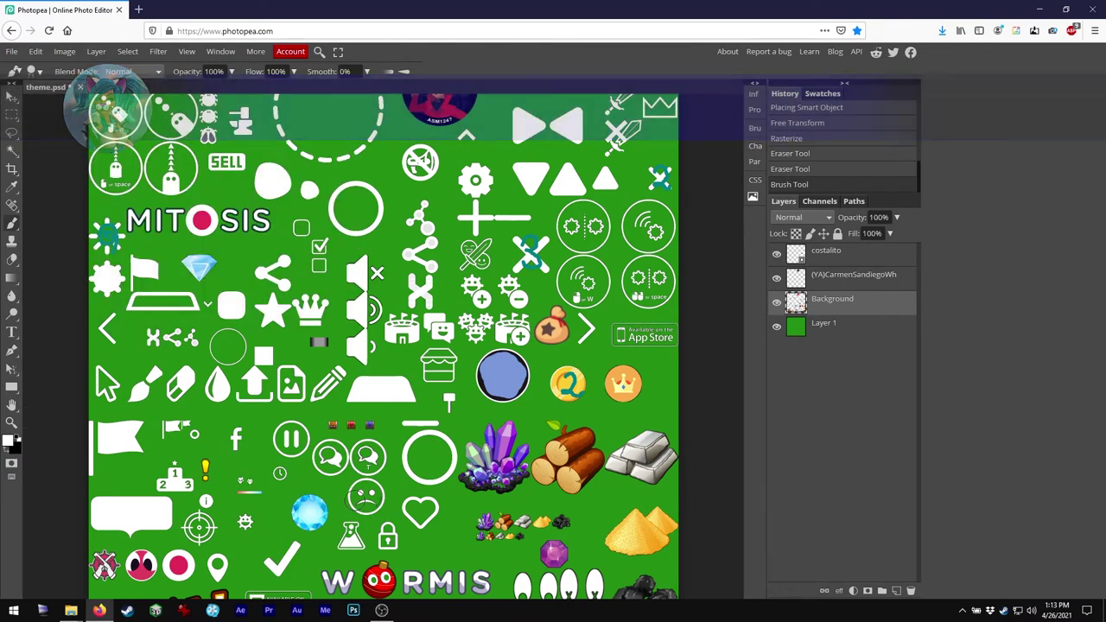
click(342, 500)
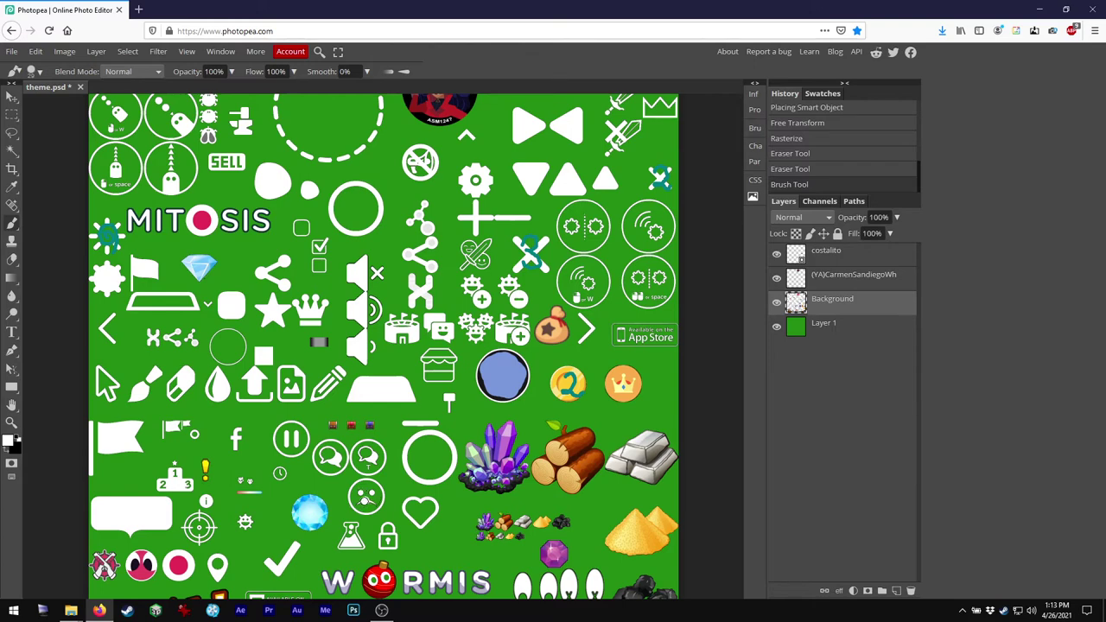
click(367, 499)
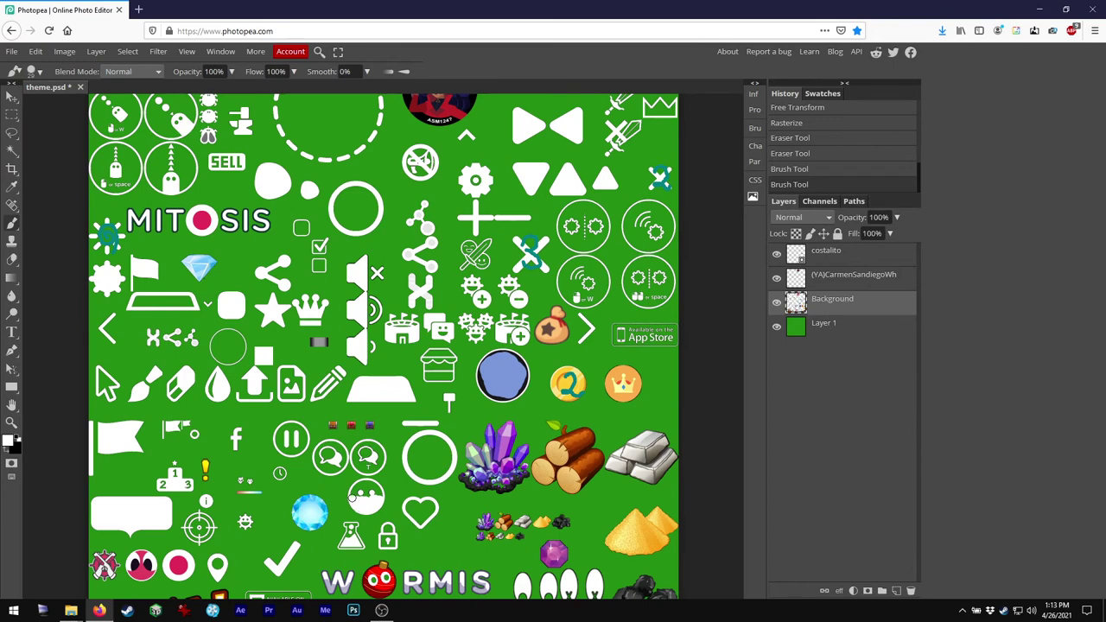
click(353, 499)
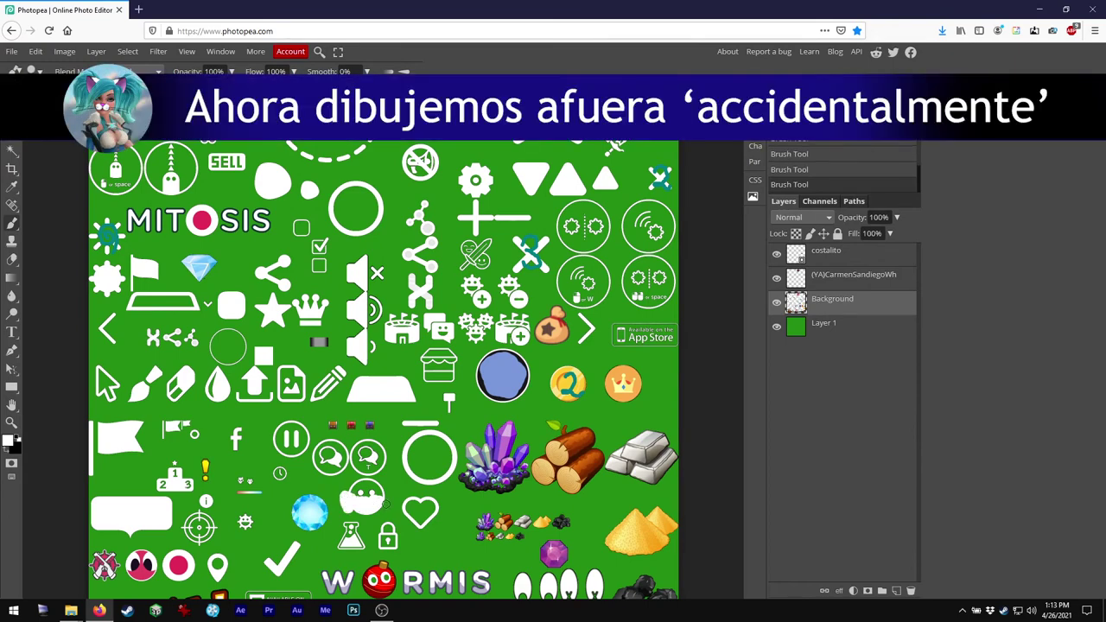
click(380, 504)
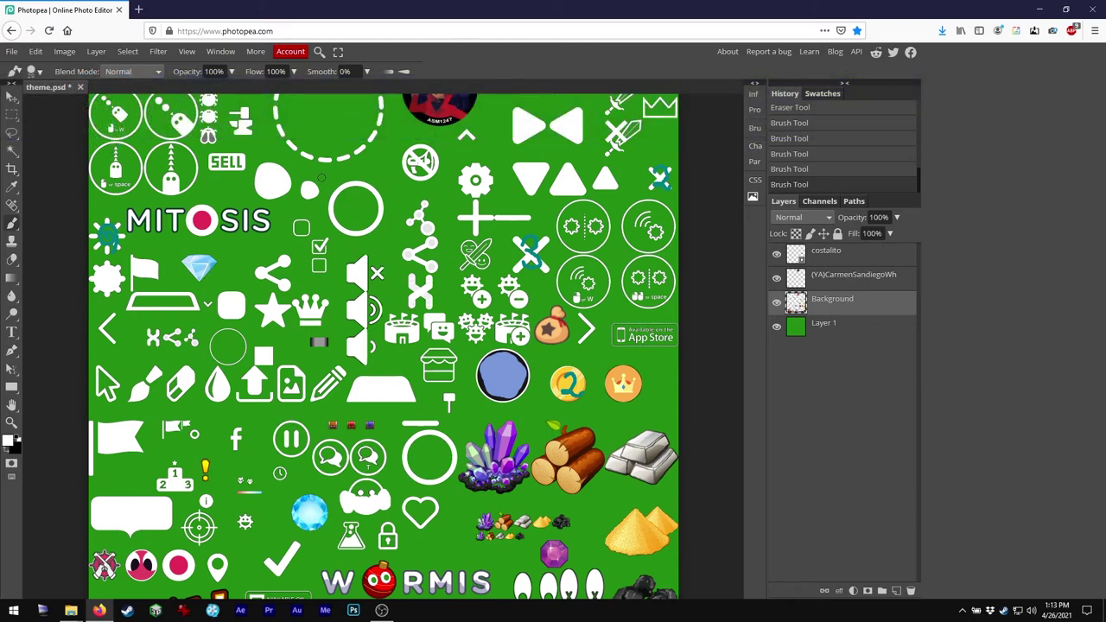
Set the foreground color to black and paint cat whiskers and facial details on the sad-face icon in the Background layer
click(18, 439)
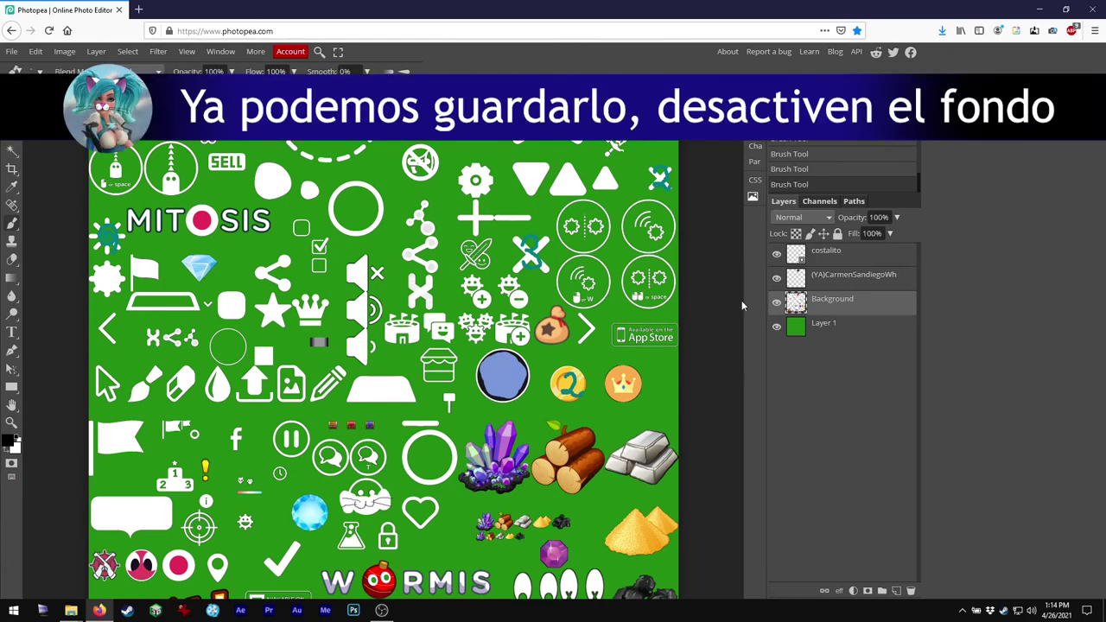
Hide the green Layer 1 and export the sprite sheet as theme.png at 2048 × 2048 px and 100% quality
click(777, 327)
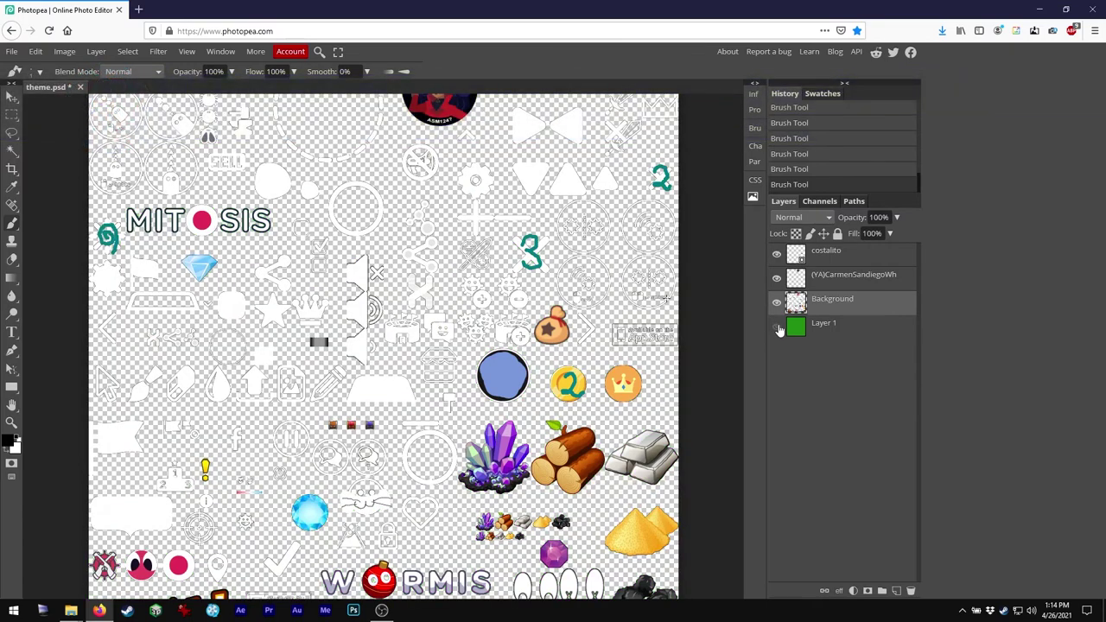
key(ctrl+minus)
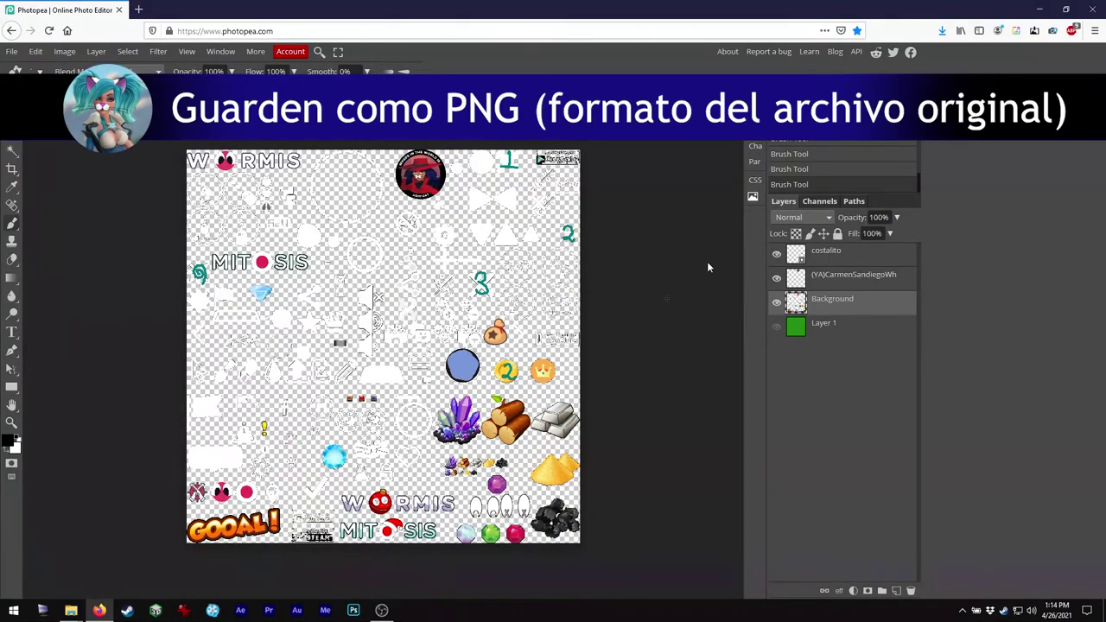
click(11, 52)
mouse_move(57, 224)
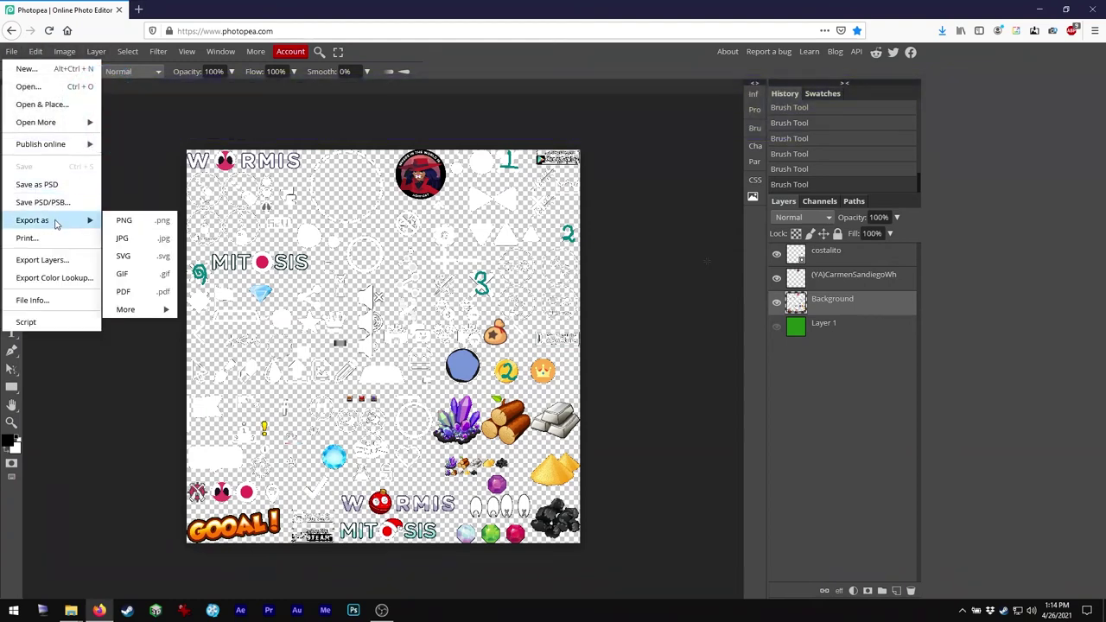
click(132, 222)
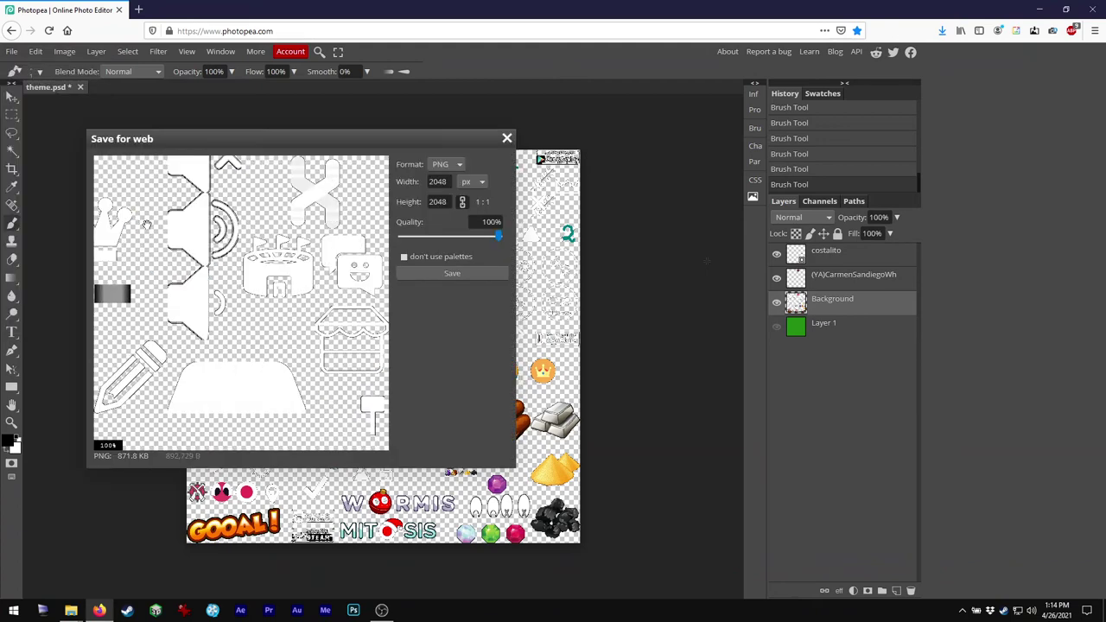
click(452, 274)
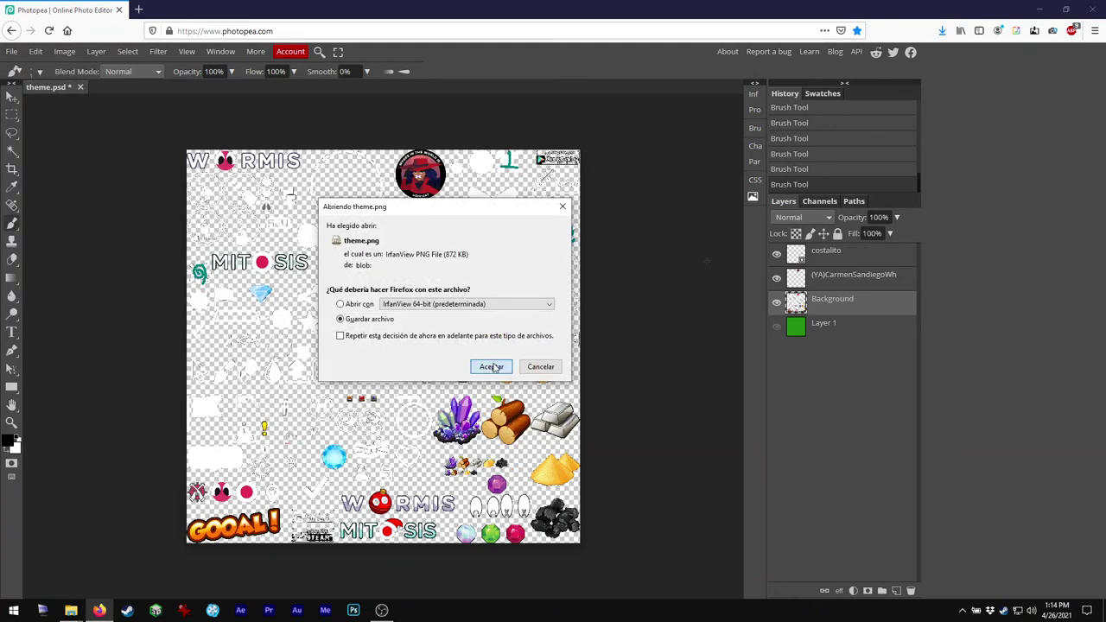
click(491, 366)
Transfer the exported theme.png from Downloads into the Mitos.is The Game folder, replacing the existing theme image
click(941, 30)
click(934, 60)
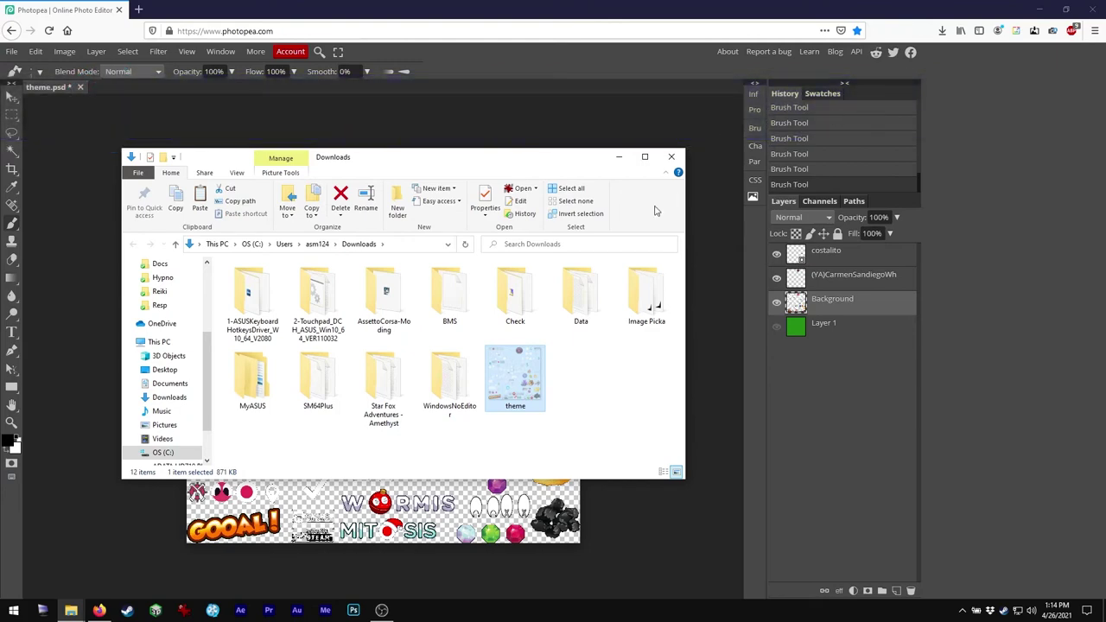
click(673, 157)
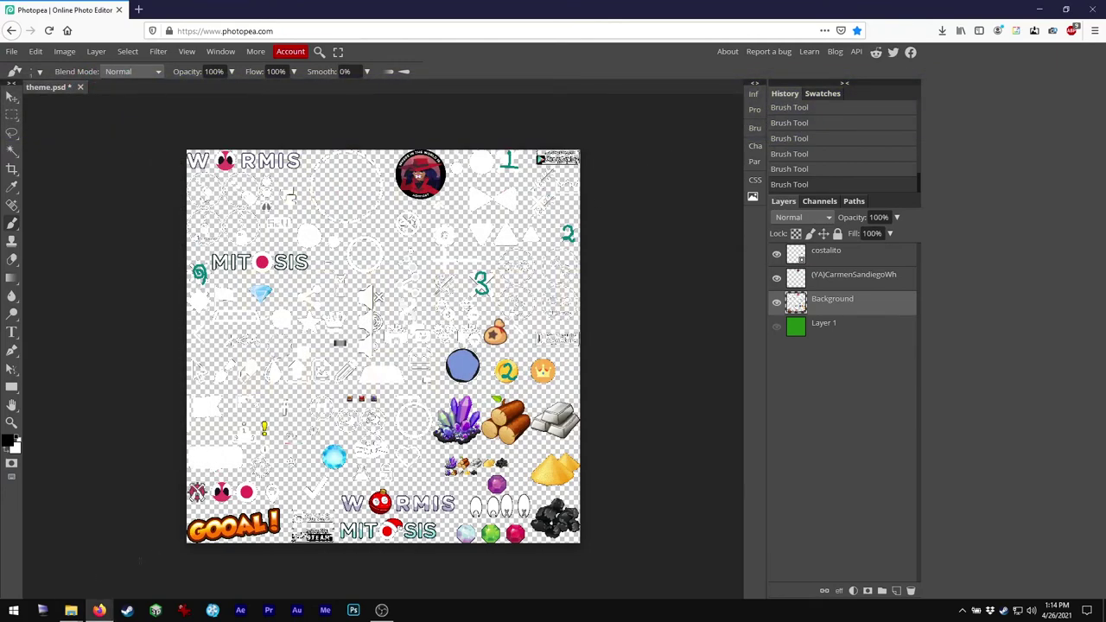
click(71, 609)
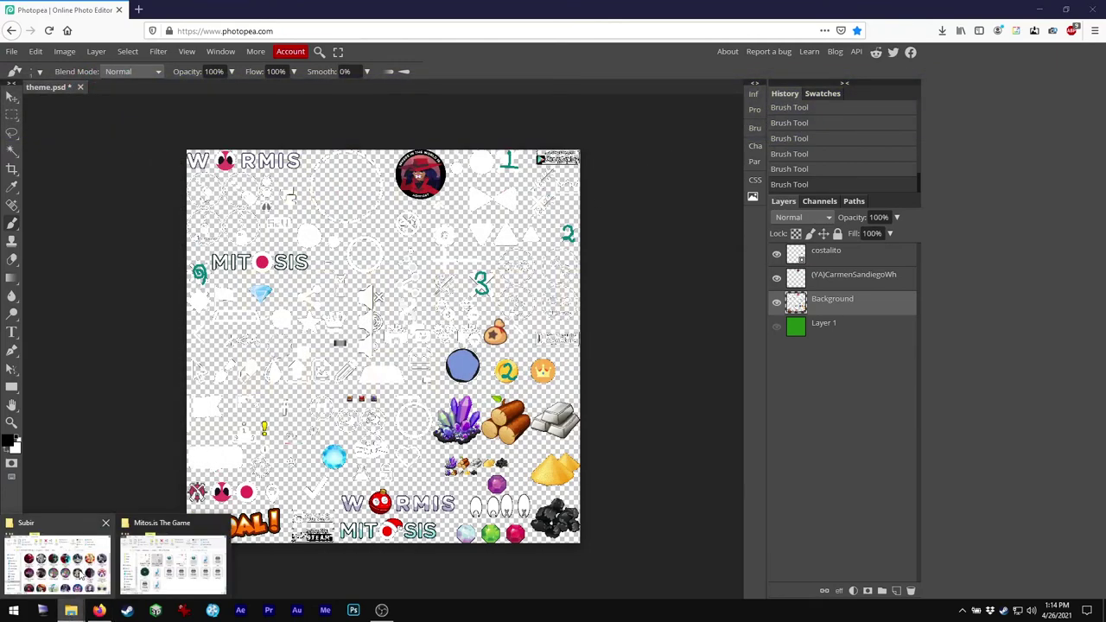
click(168, 561)
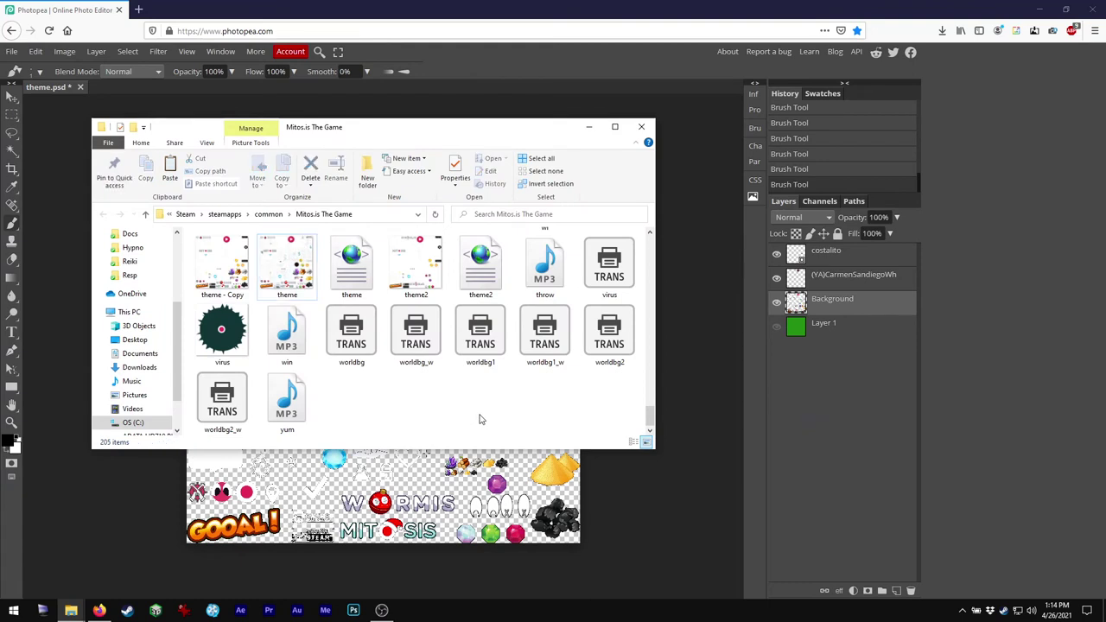
key(ctrl+v)
click(563, 218)
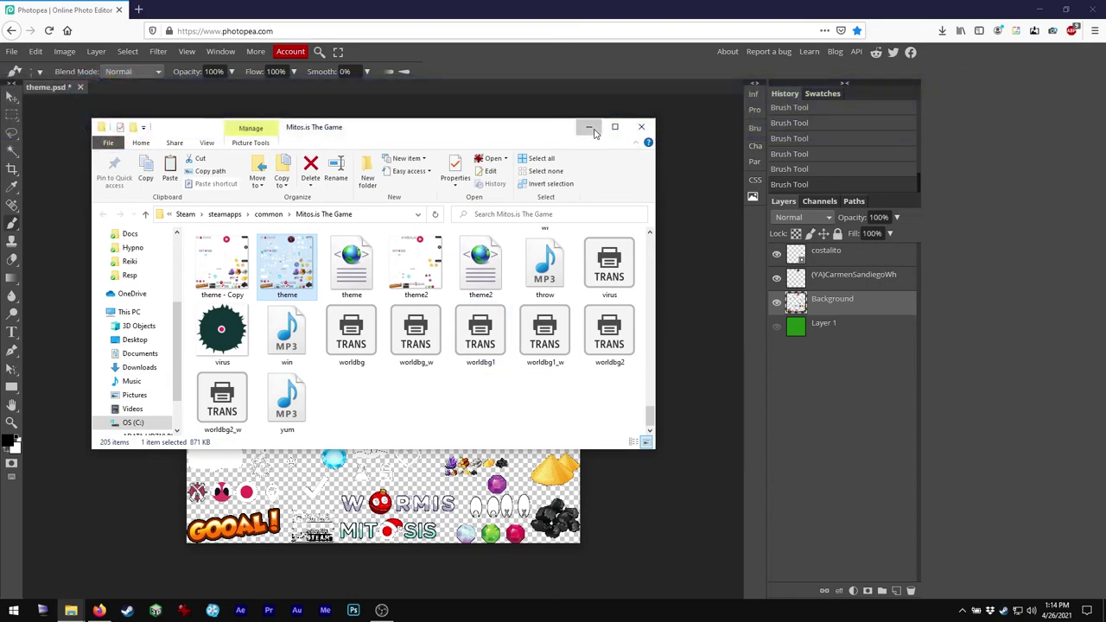
Minimize the open windows and launch Mitos.is The Game from the desktop
click(589, 129)
click(1038, 15)
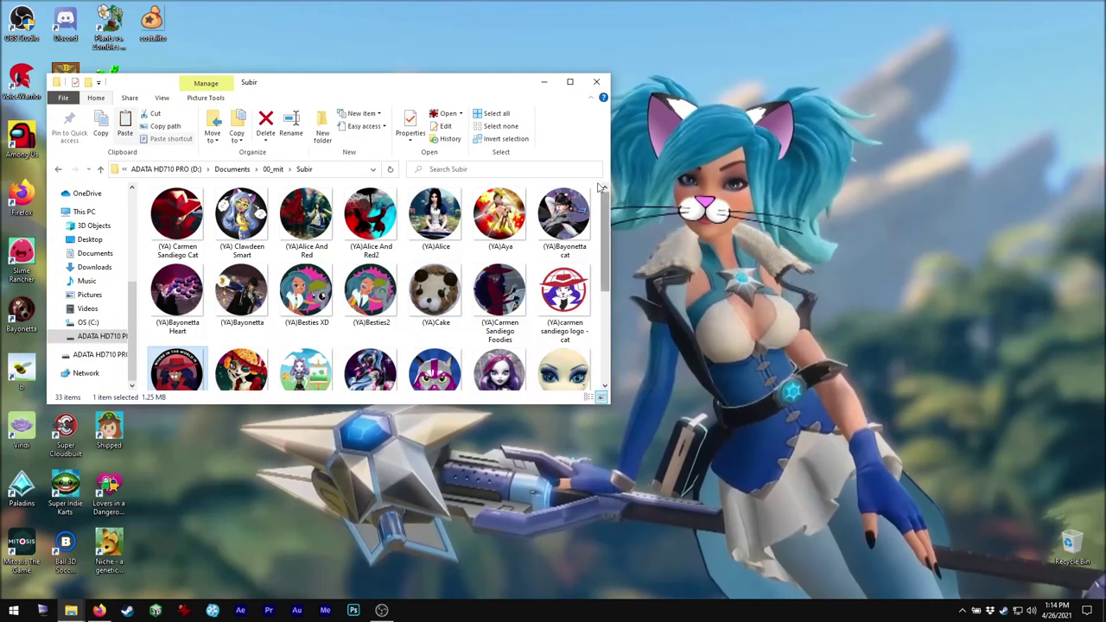
click(544, 82)
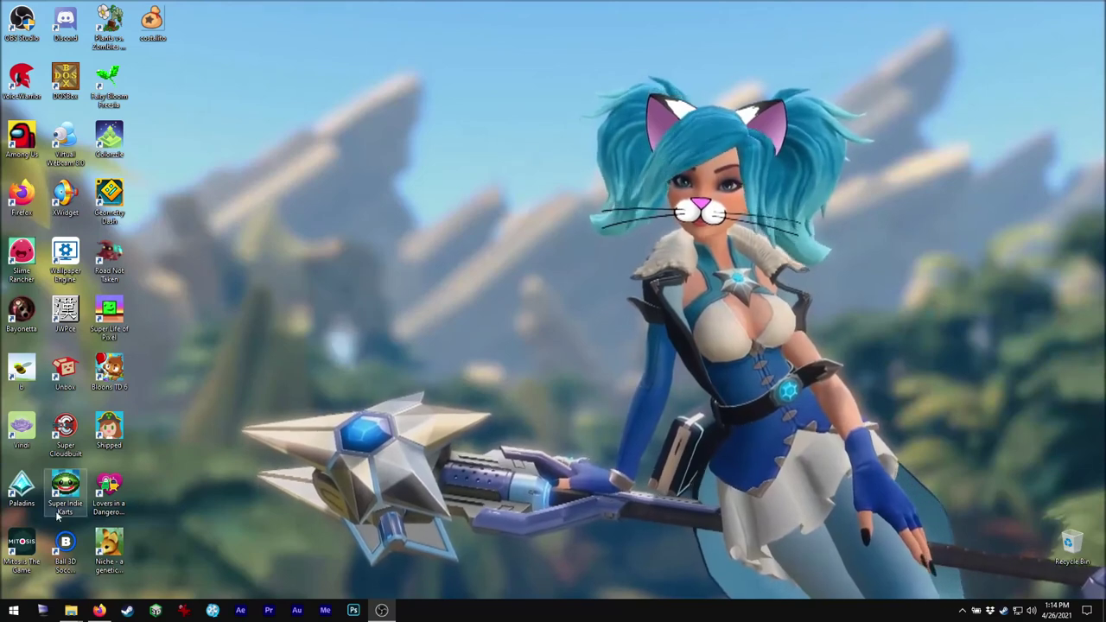
double_click(20, 548)
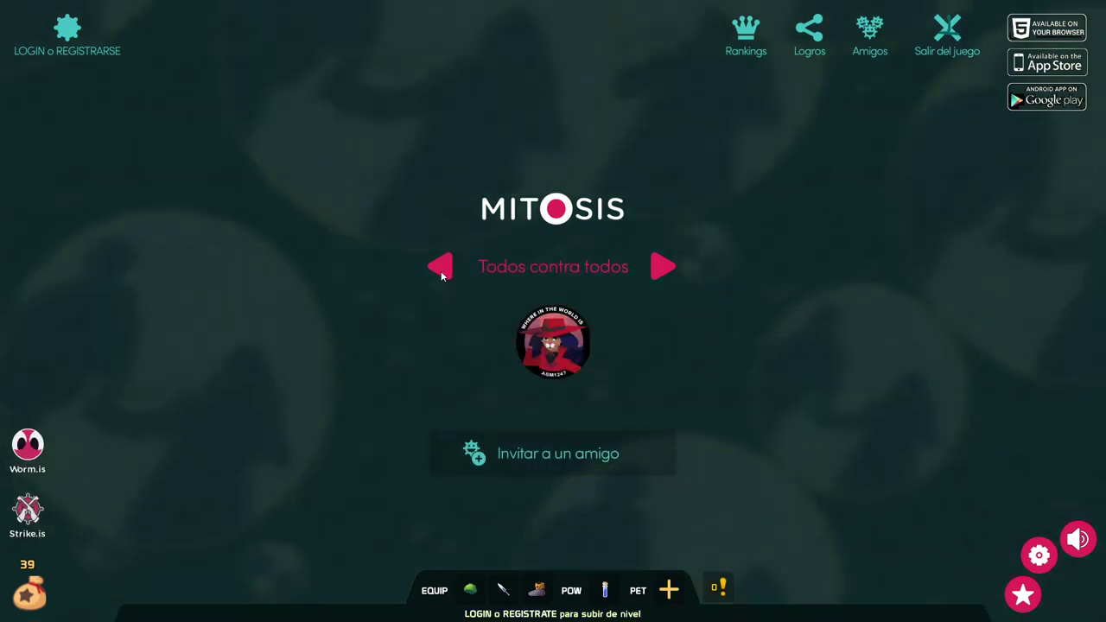
Cycle through the game modes in the Mitosis main menu to check the replaced Play button and money bag sprites
click(441, 272)
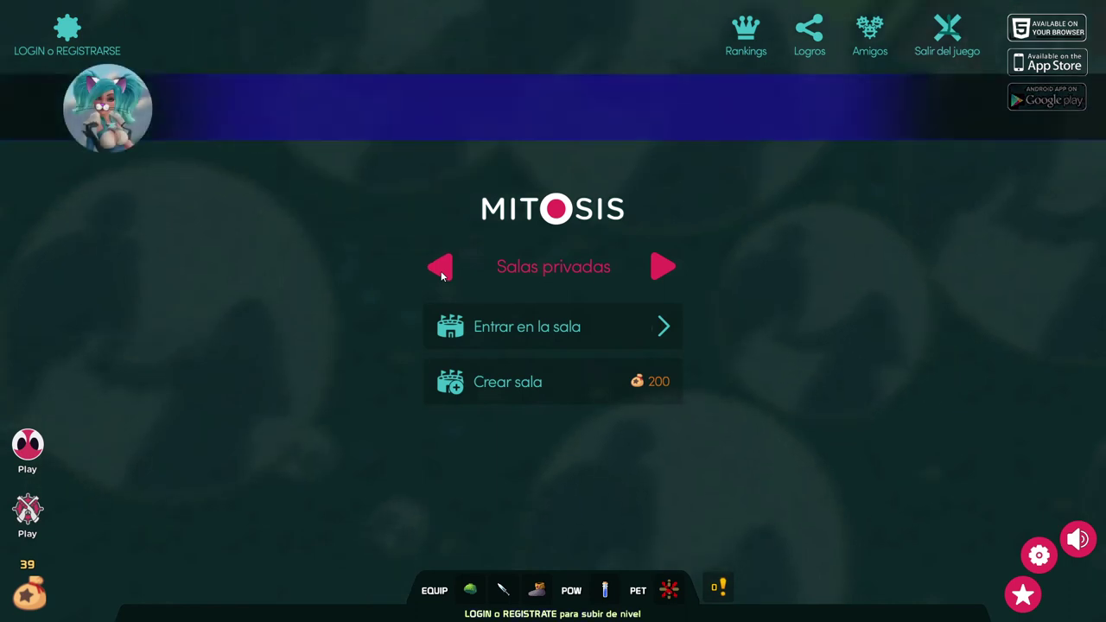
click(440, 272)
click(440, 272)
click(440, 272)
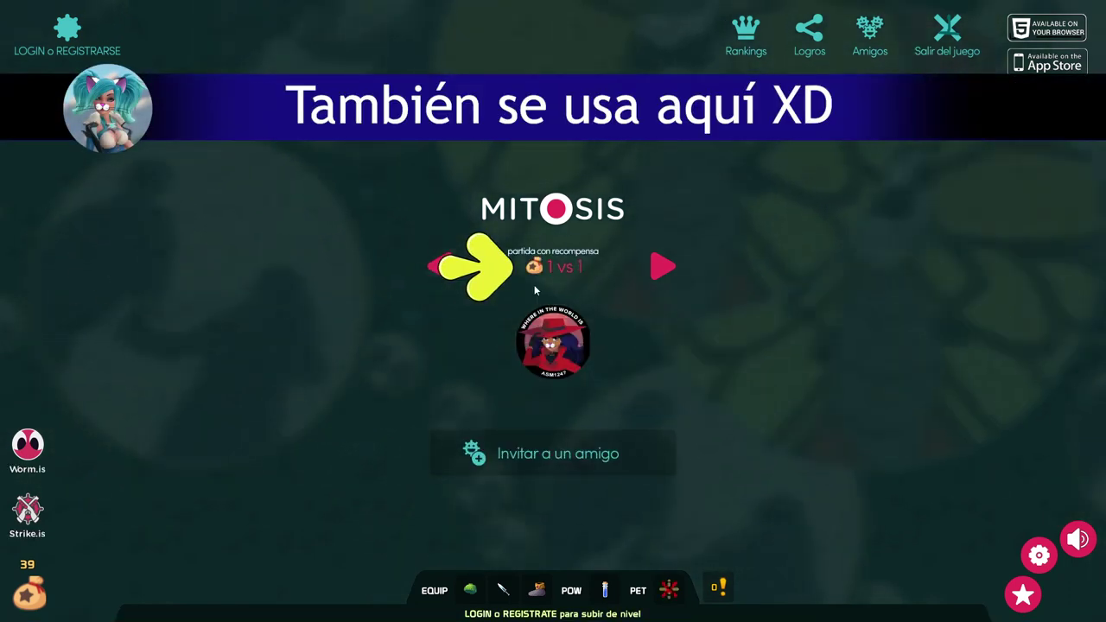
click(664, 268)
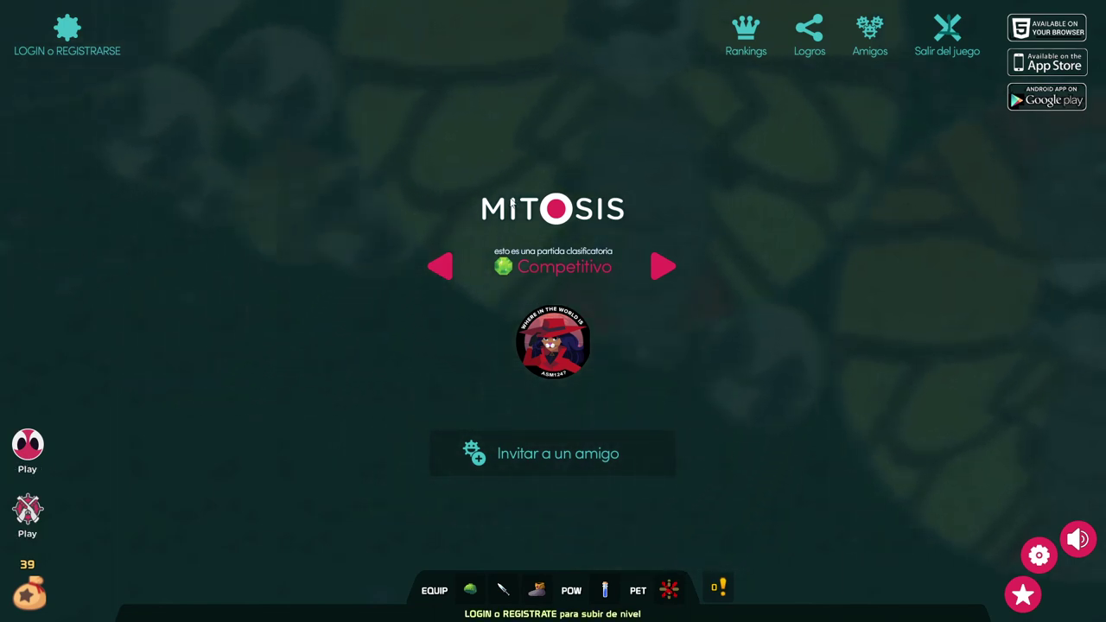
click(662, 266)
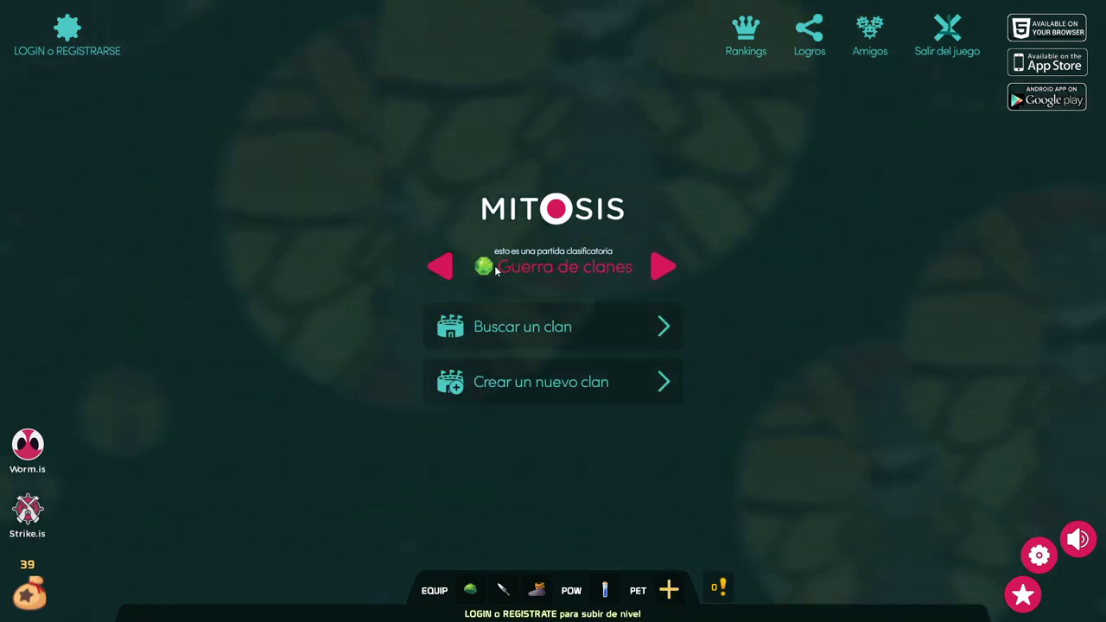
click(665, 271)
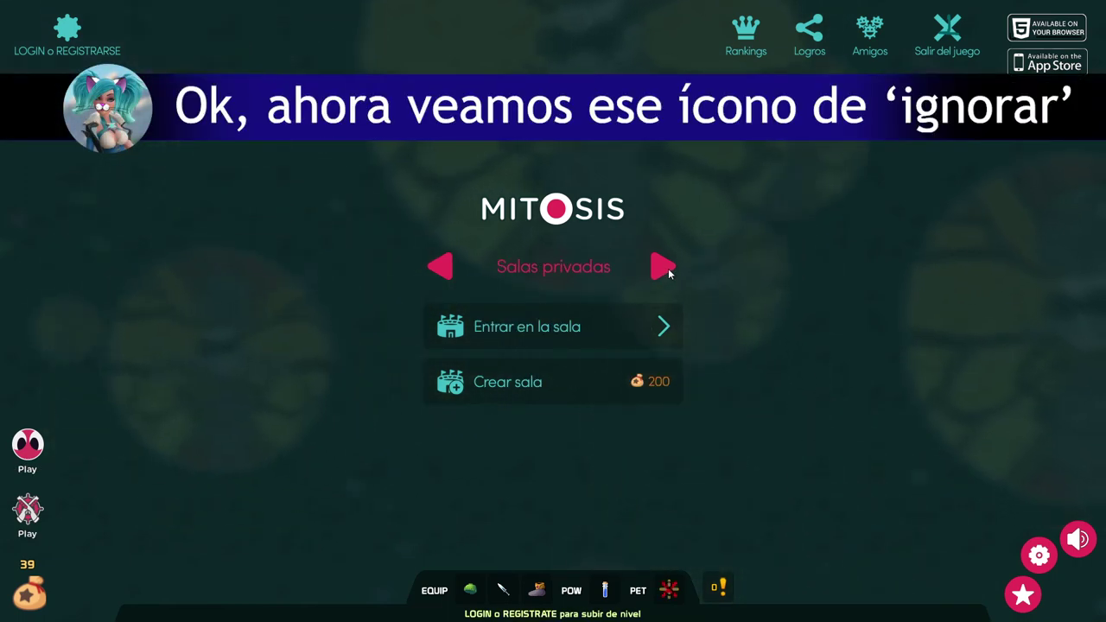
Start a Todos contra todos match, split the cell twice while checking the repainted potion and sad-face icons, and quit the game
click(663, 268)
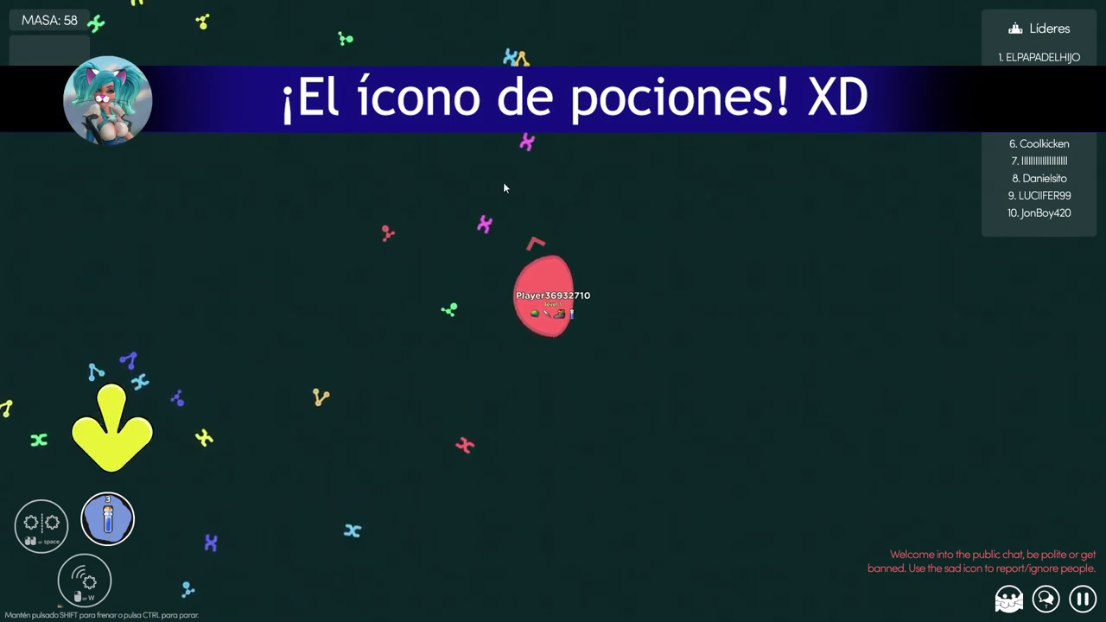
key(space)
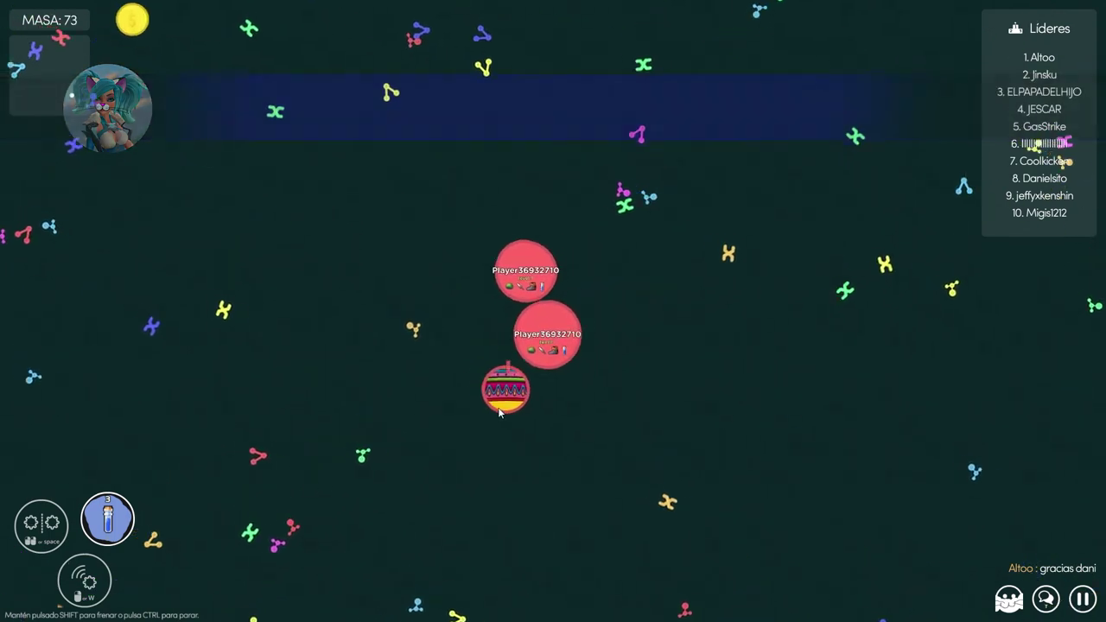
key(space)
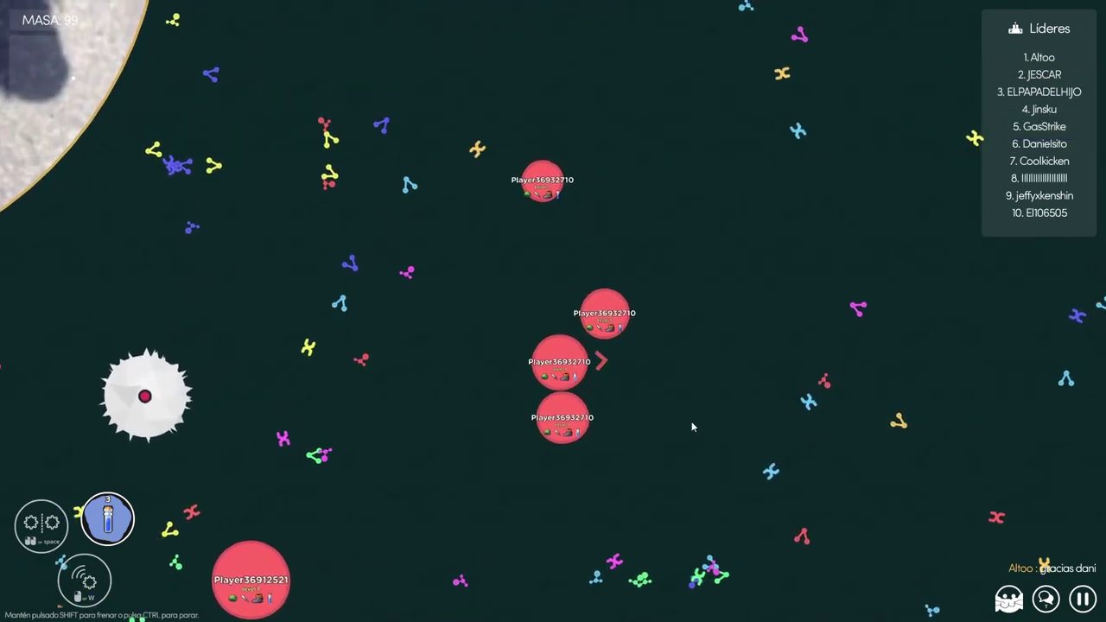
key(alt+F4)
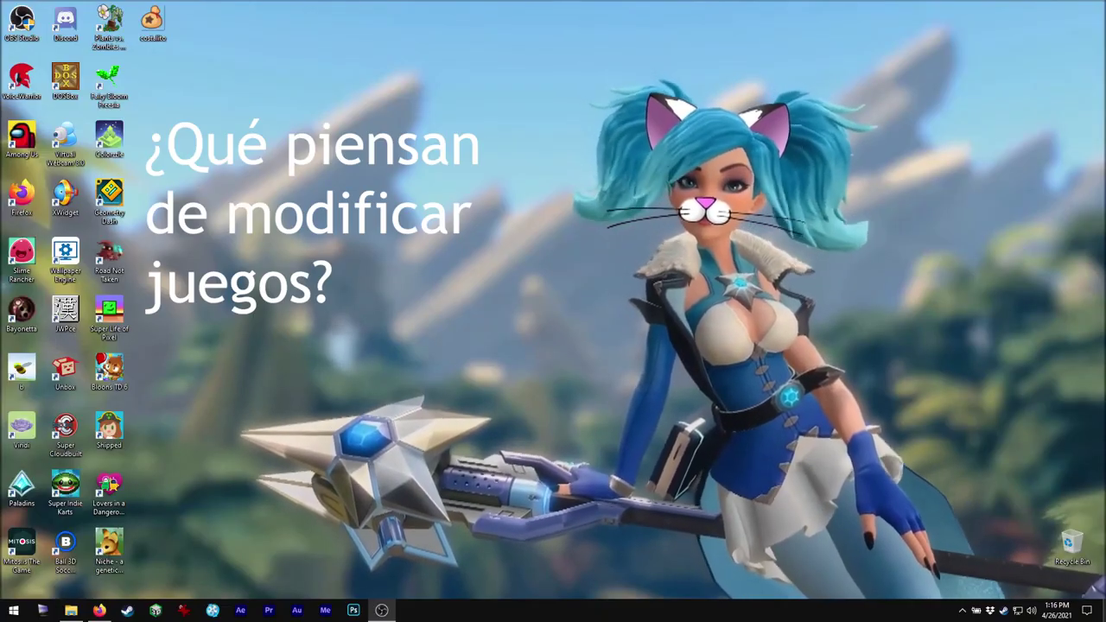